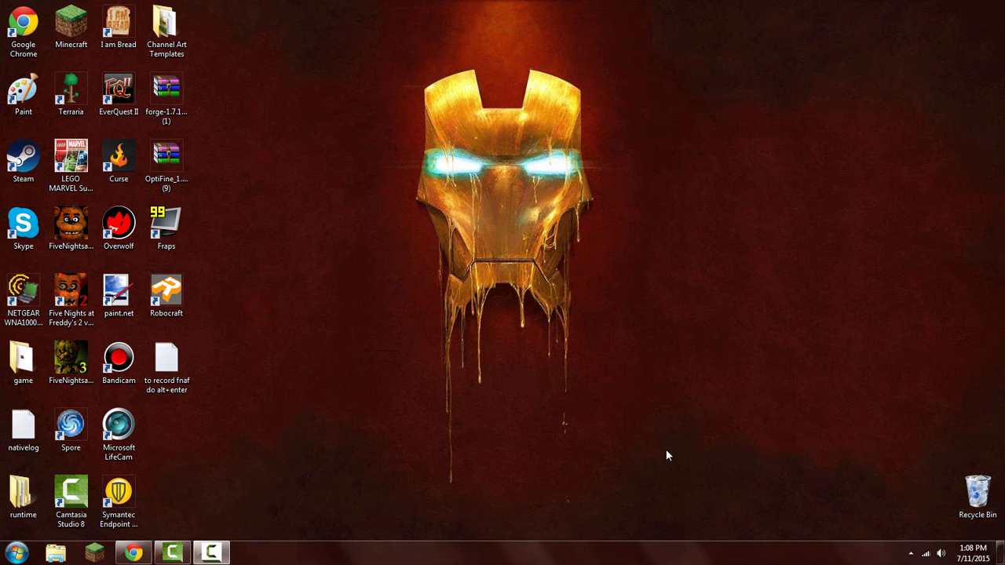
Switch to Chrome and look over the Satoshi's Treasure - Episode 1 map page
click(134, 553)
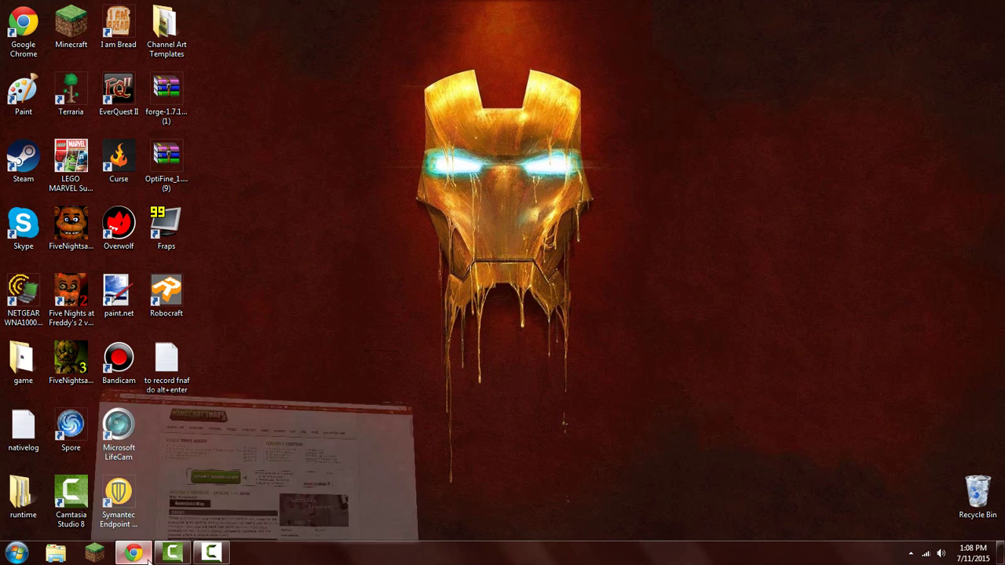
scroll(209, 362, down, 2)
scroll(211, 362, up, 2)
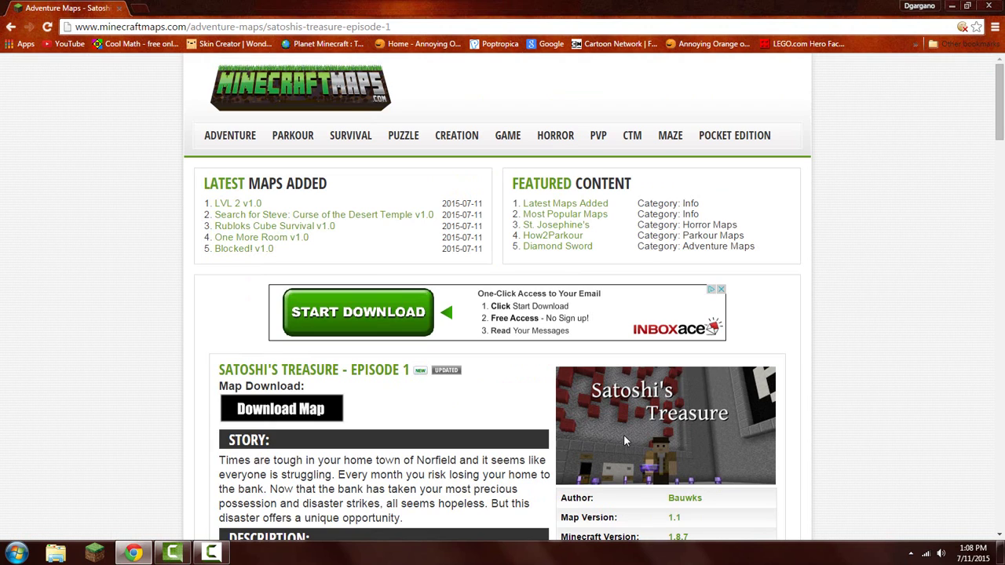
scroll(624, 441, down, 1)
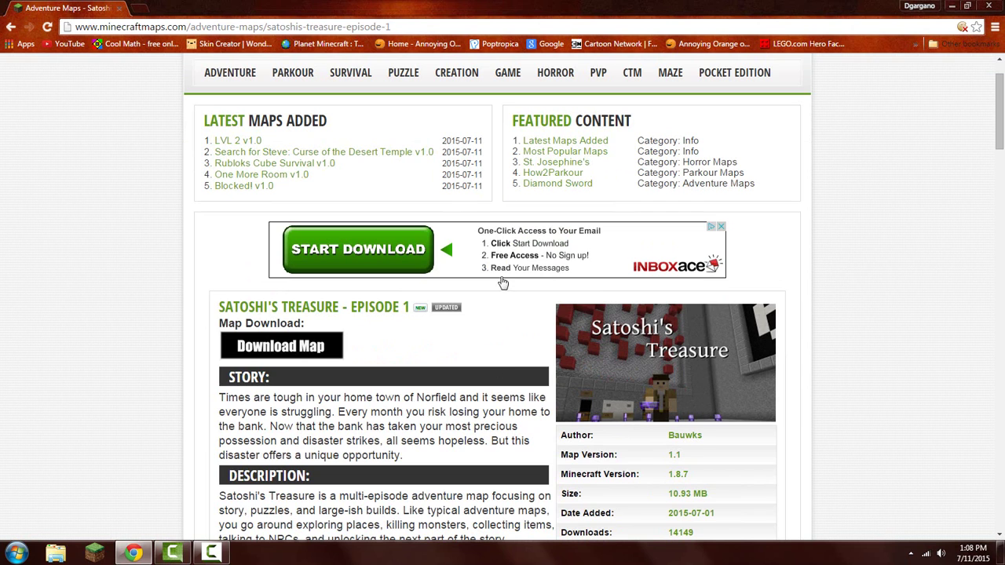
scroll(524, 368, down, 2)
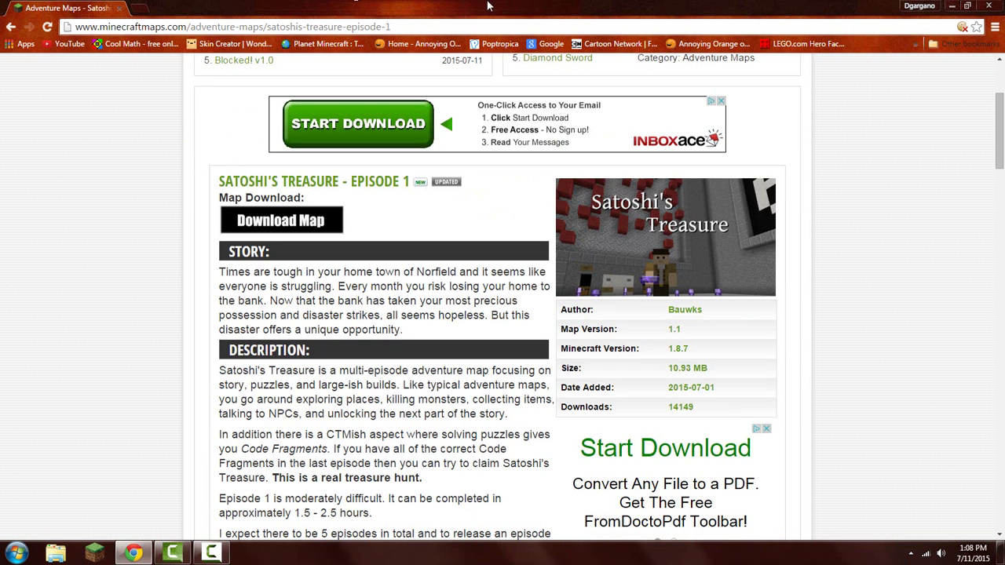
scroll(484, 59, up, 3)
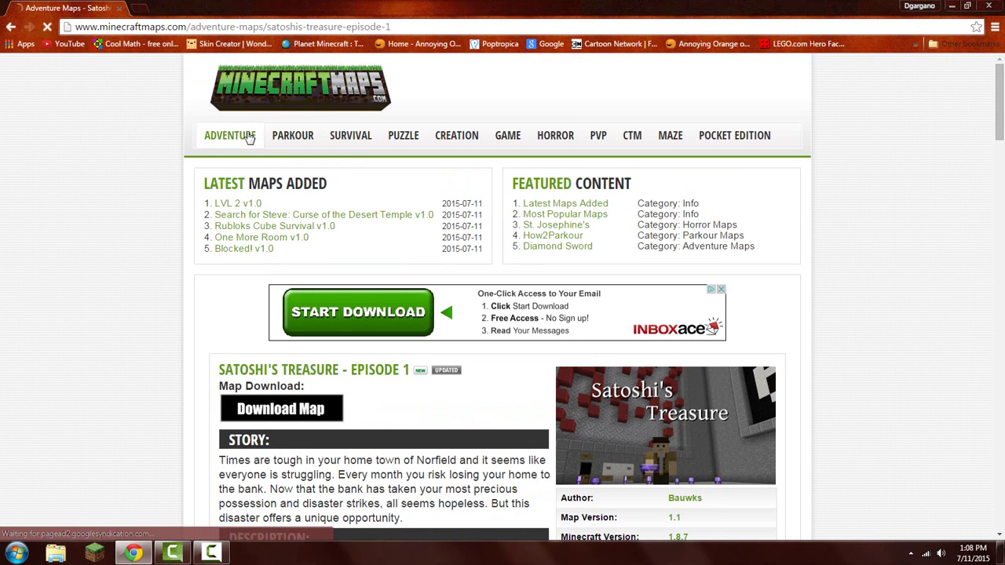
Browse the Adventure maps category and open the Satoshi's Treasure - Episode 1 map from the list
click(236, 136)
scroll(221, 348, down, 3)
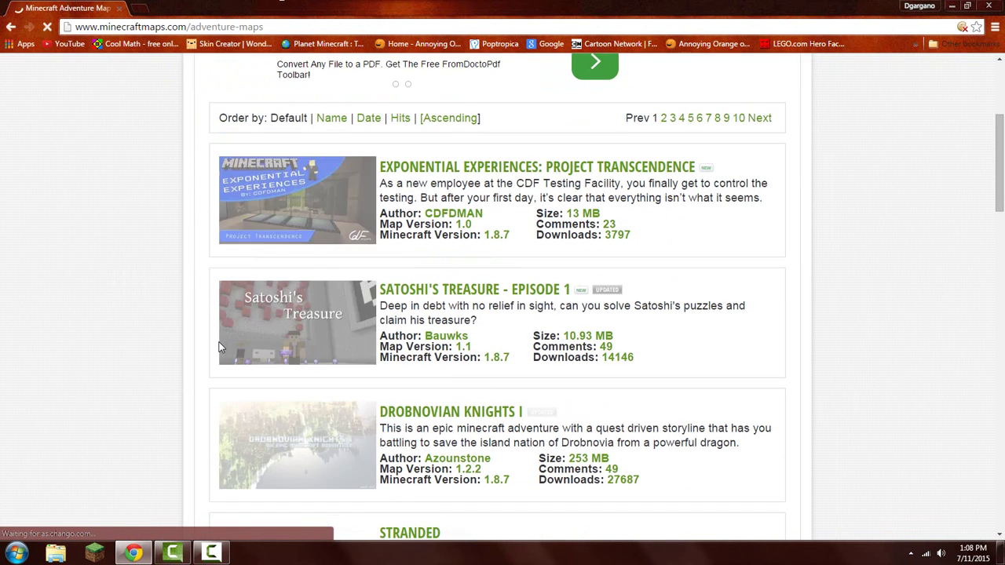
scroll(385, 297, down, 3)
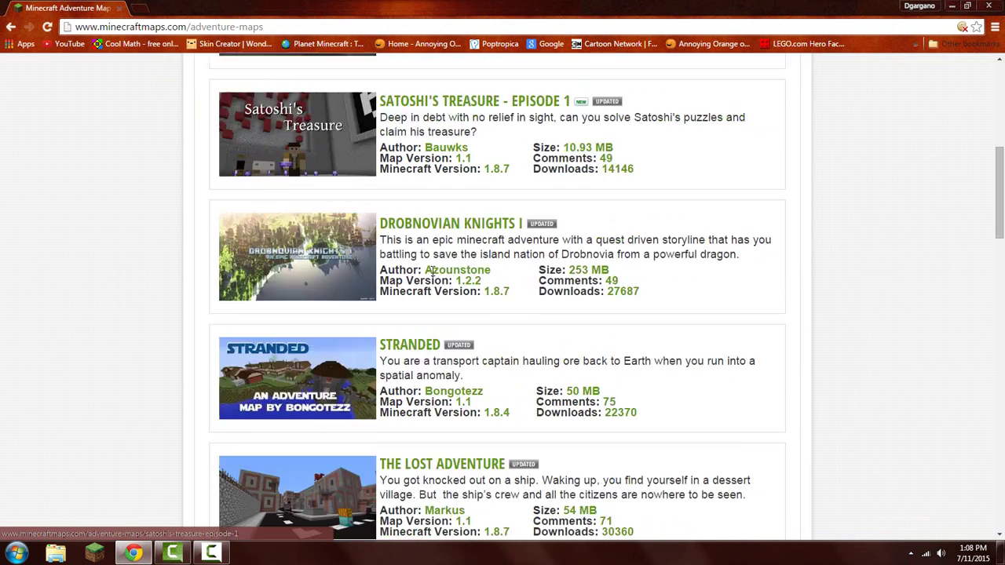
scroll(380, 328, up, 7)
scroll(512, 381, down, 3)
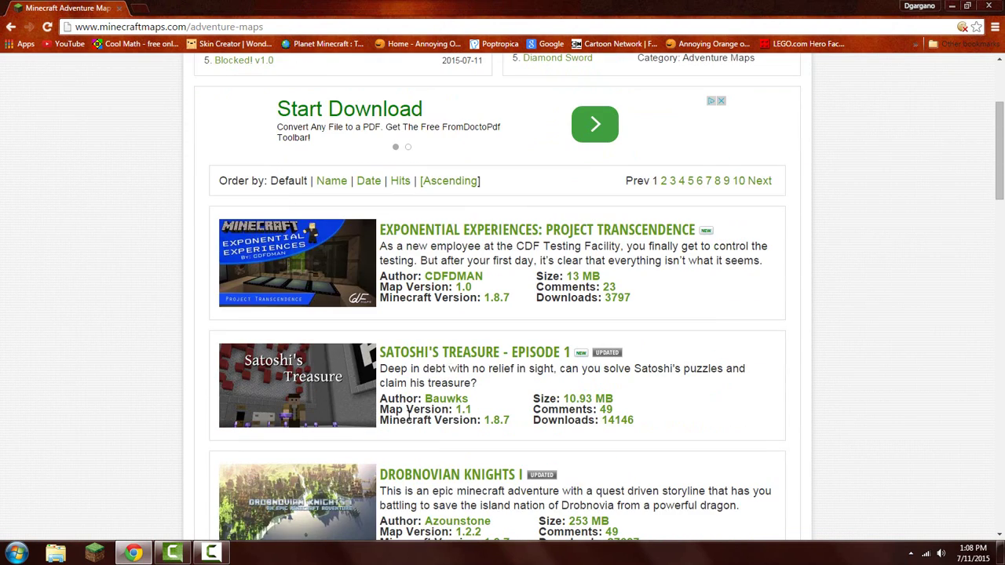
click(471, 353)
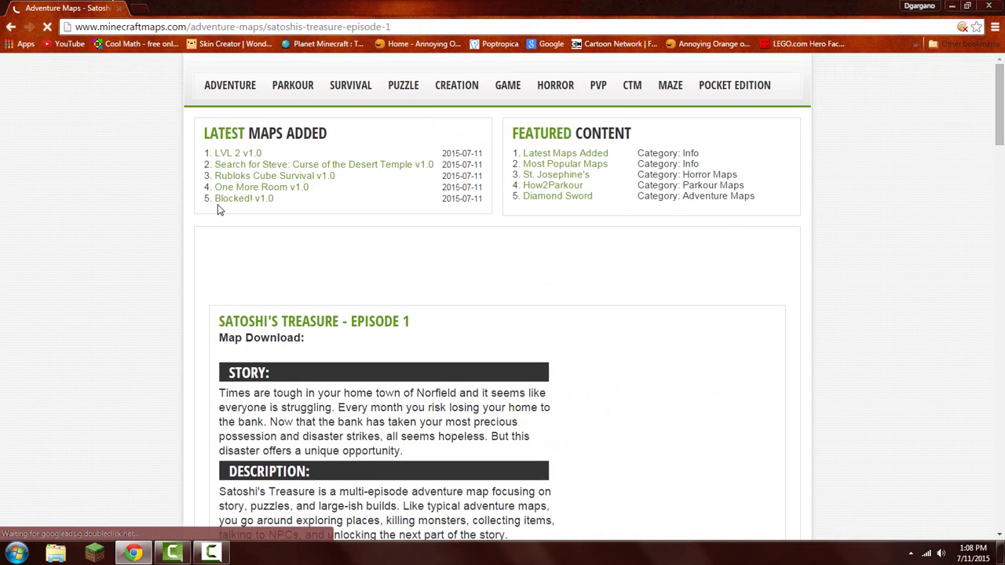
Download the Satoshi's Treasure - Episode 1 map and read through its description and features
scroll(259, 361, down, 2)
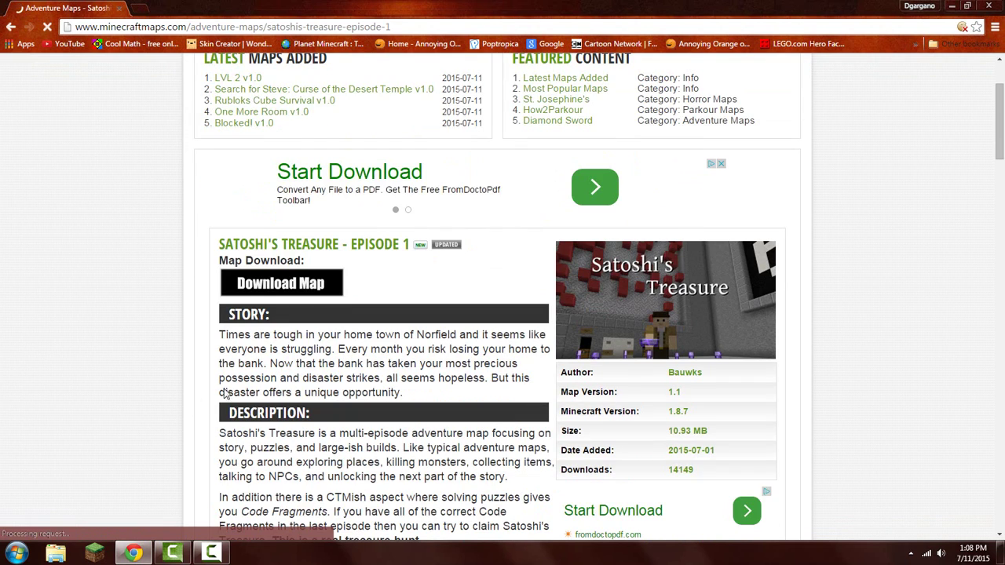
scroll(224, 393, down, 2)
scroll(210, 371, down, 2)
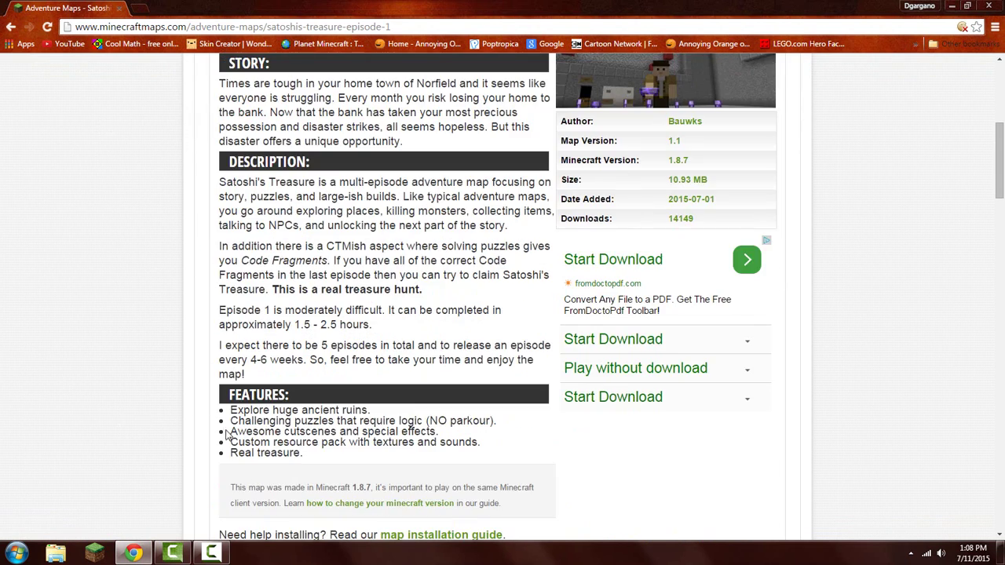
scroll(226, 435, up, 2)
scroll(226, 434, down, 7)
scroll(226, 434, up, 9)
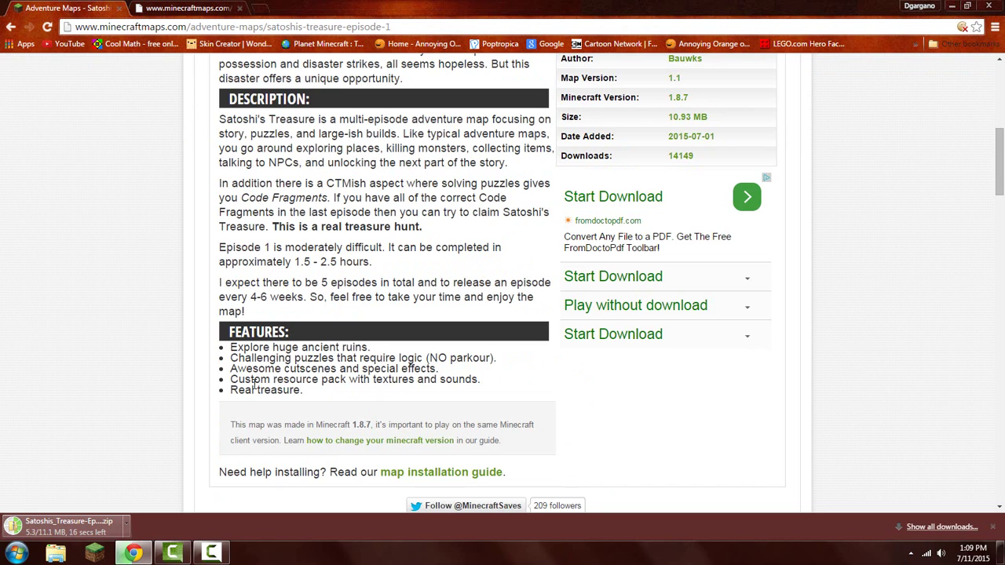
scroll(253, 383, up, 5)
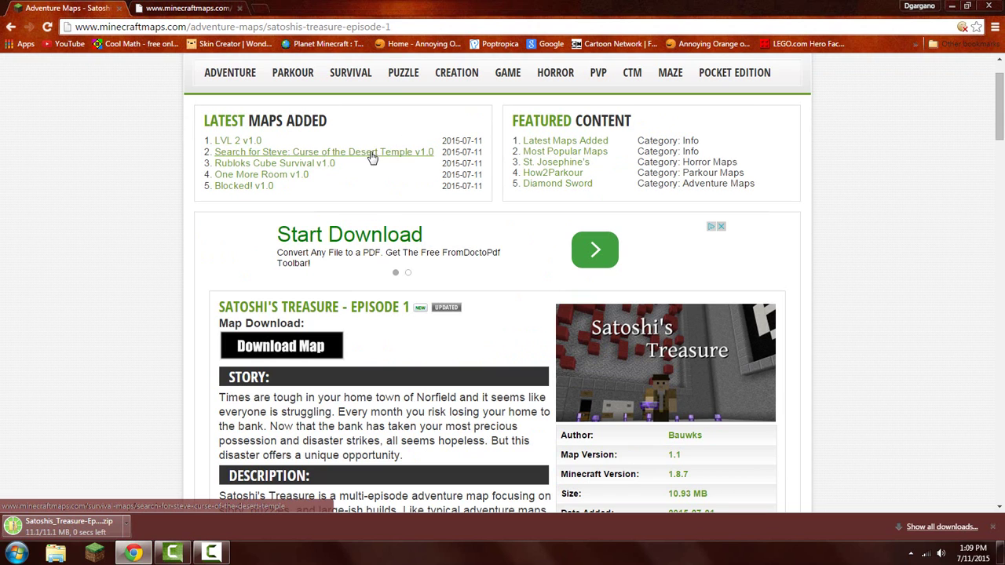
Move the browser window aside and place the downloaded Satoshi's Treasure zip file on the desktop
drag(539, 8, 539, 45)
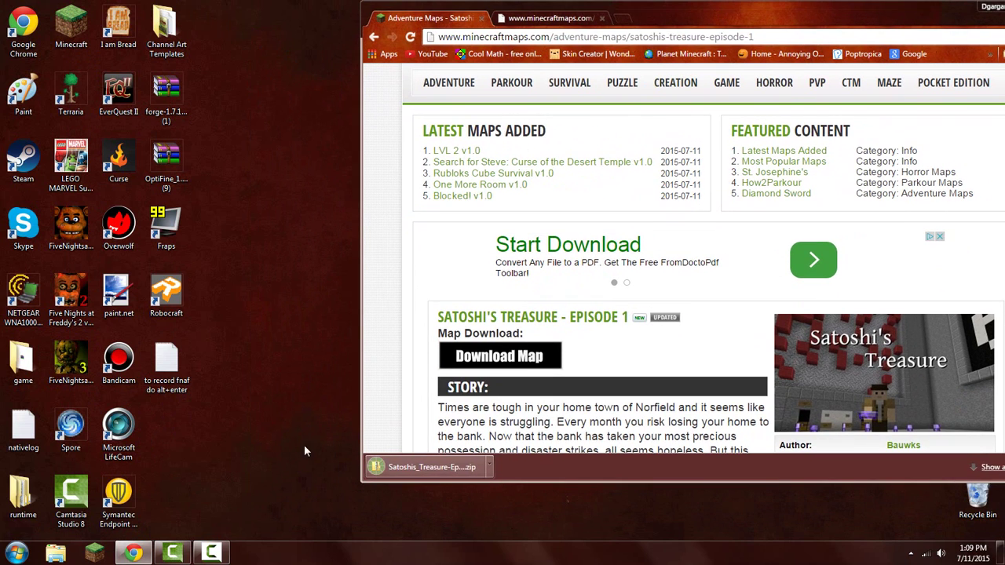
drag(428, 467, 290, 255)
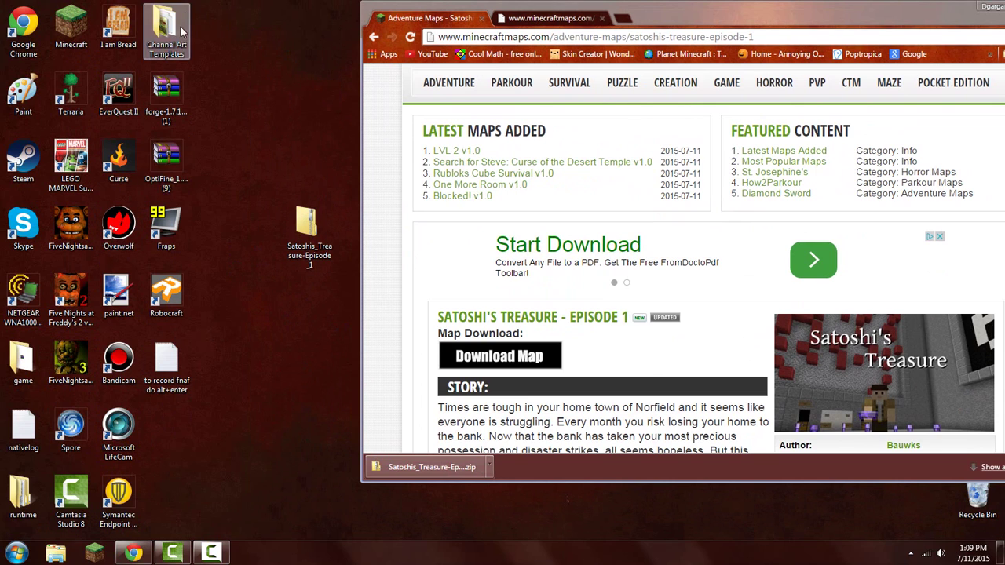
click(16, 554)
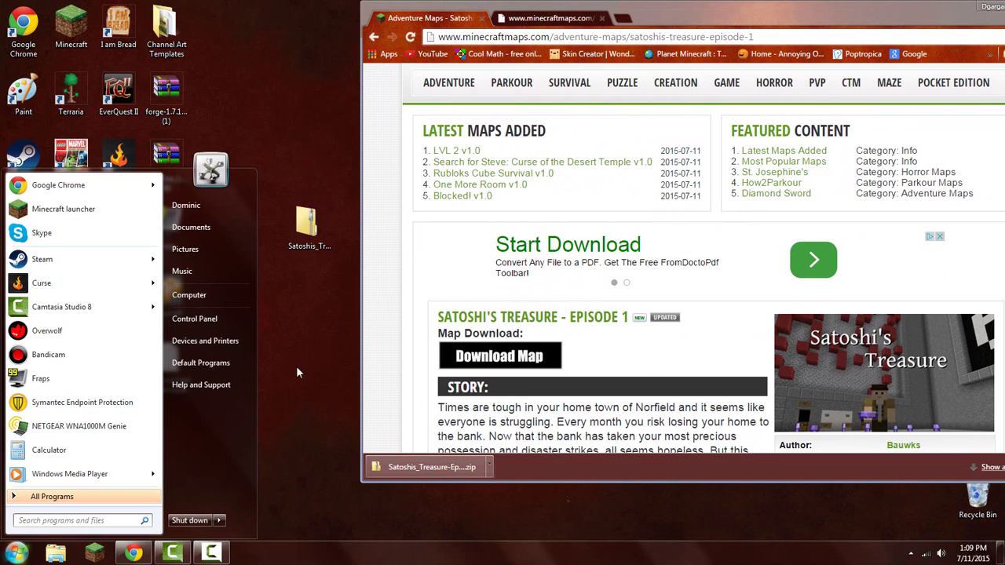
click(315, 290)
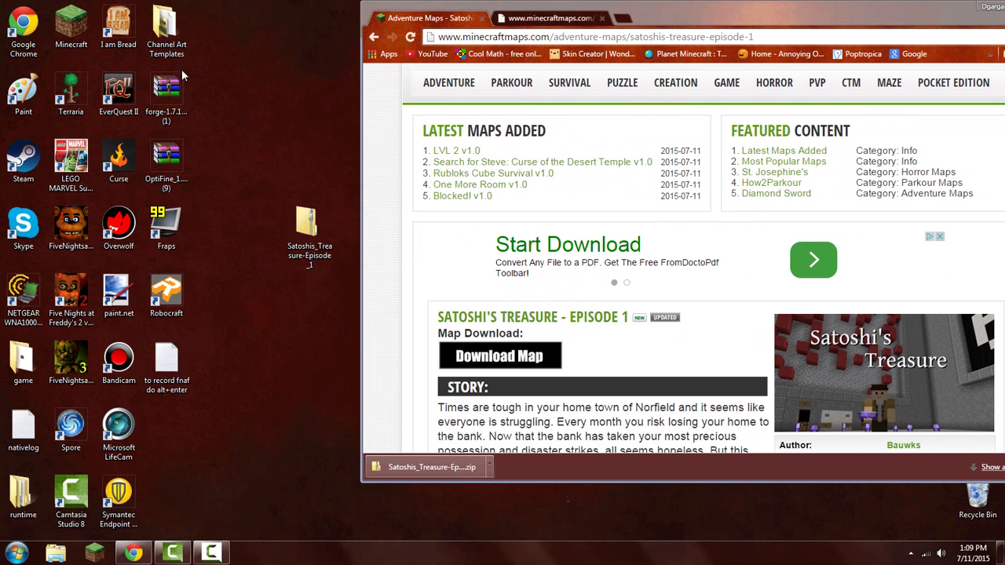
right_click(170, 156)
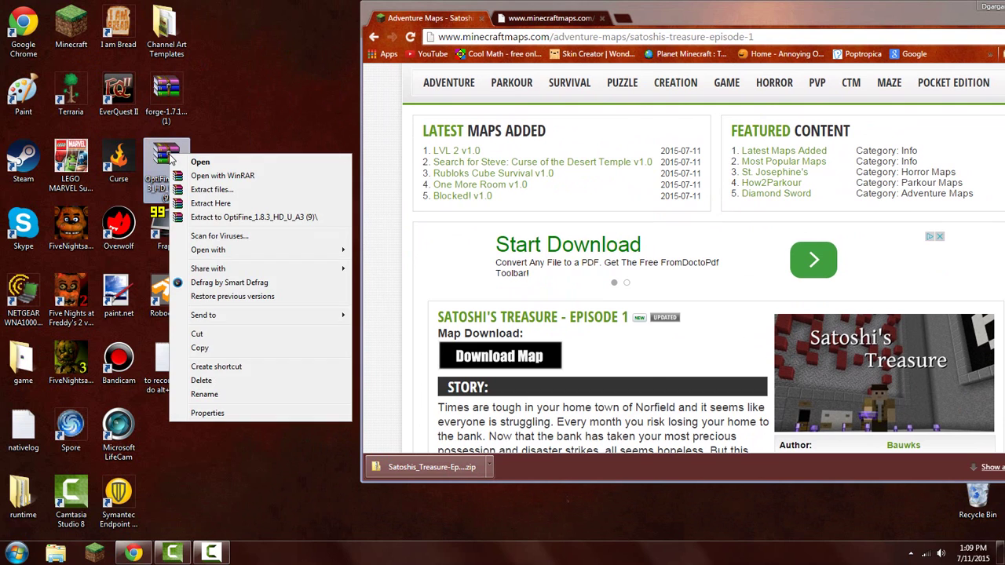
click(218, 175)
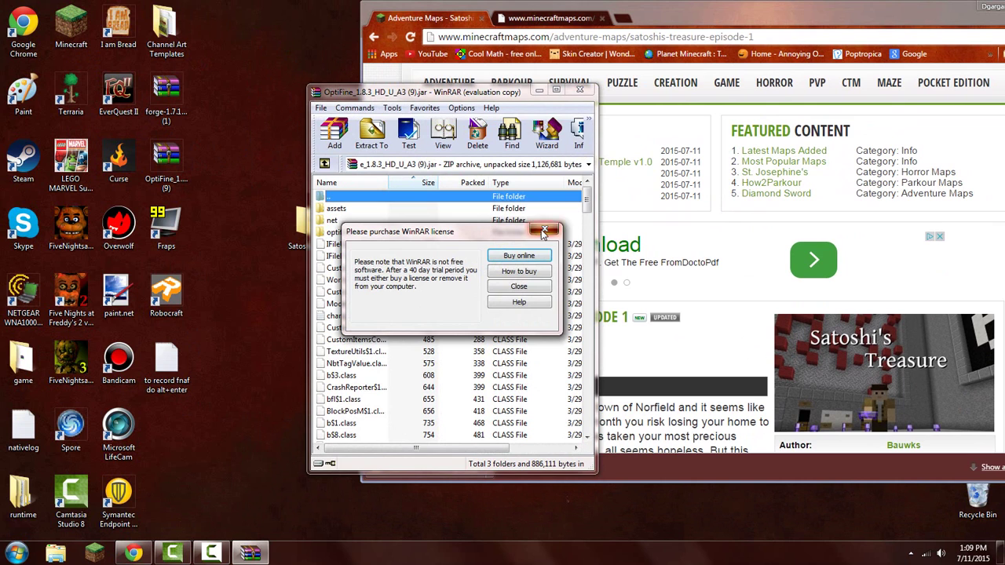
click(545, 232)
click(580, 89)
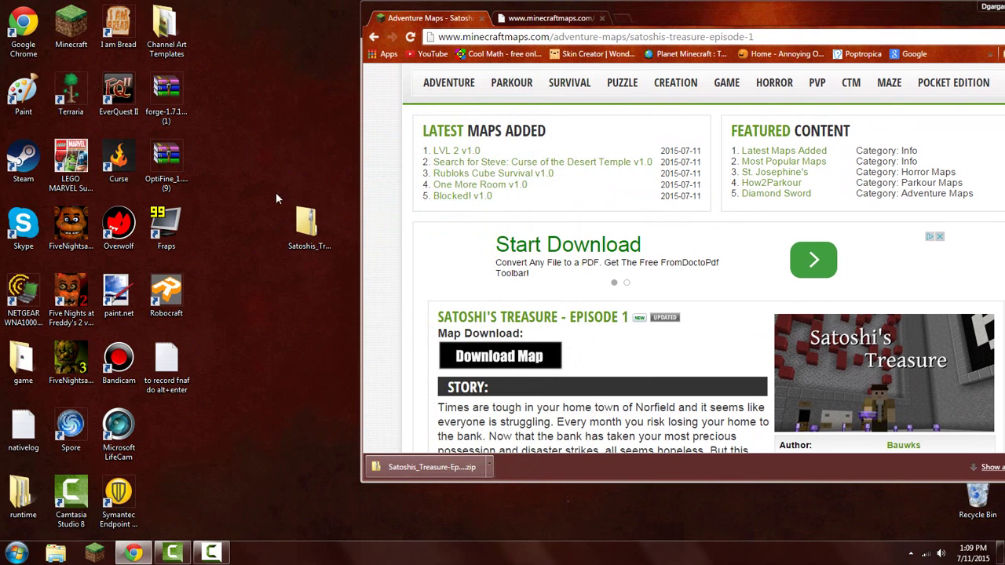
Extract the Satoshi's Treasure zip into a Satoshis_Treasure-Episode_1 folder on the desktop
right_click(295, 231)
click(312, 259)
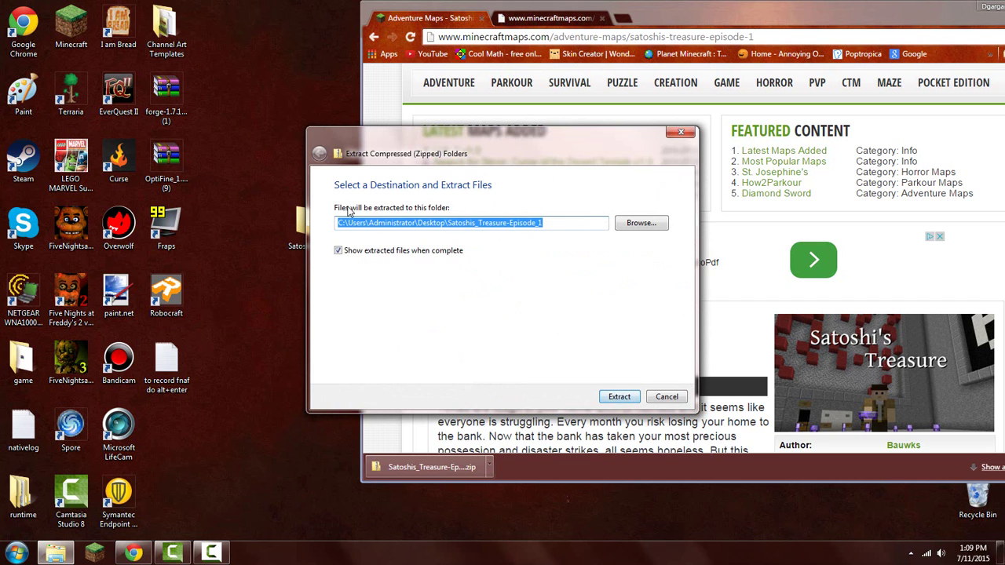
click(619, 396)
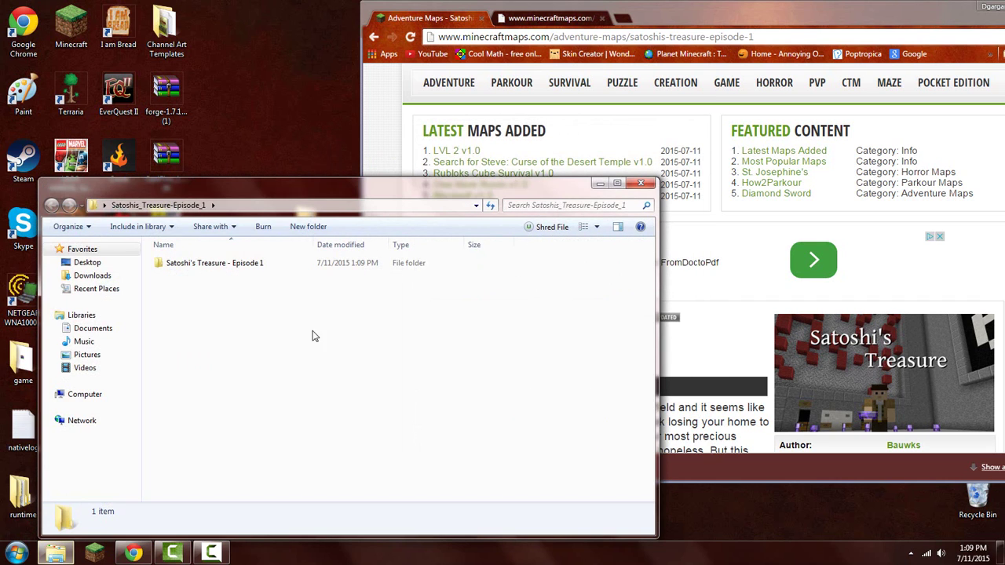
Open the extracted Satoshi's Treasure - Episode 1 folder and move its resources zip to the desktop
click(179, 264)
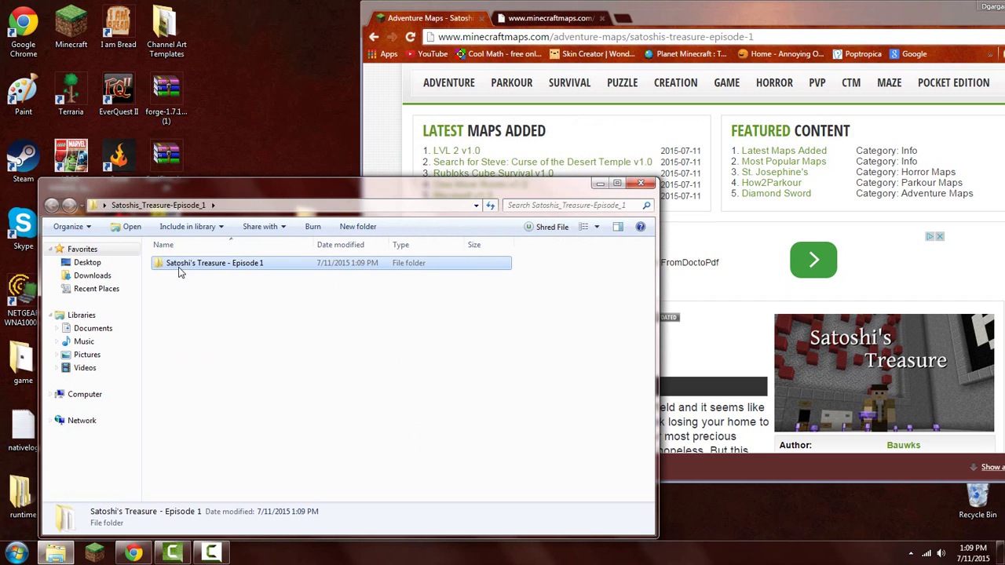
click(199, 329)
double_click(179, 270)
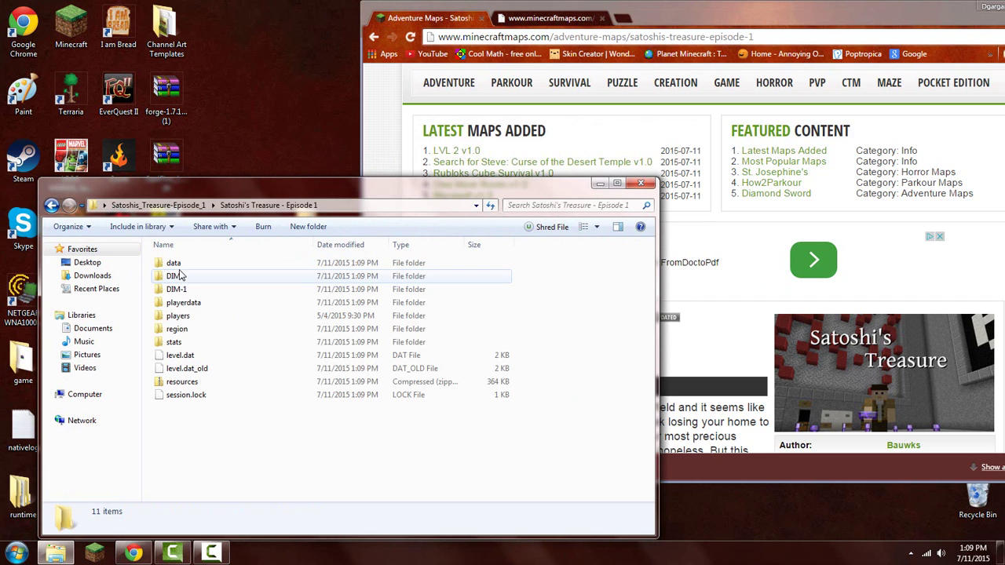
drag(178, 385, 271, 120)
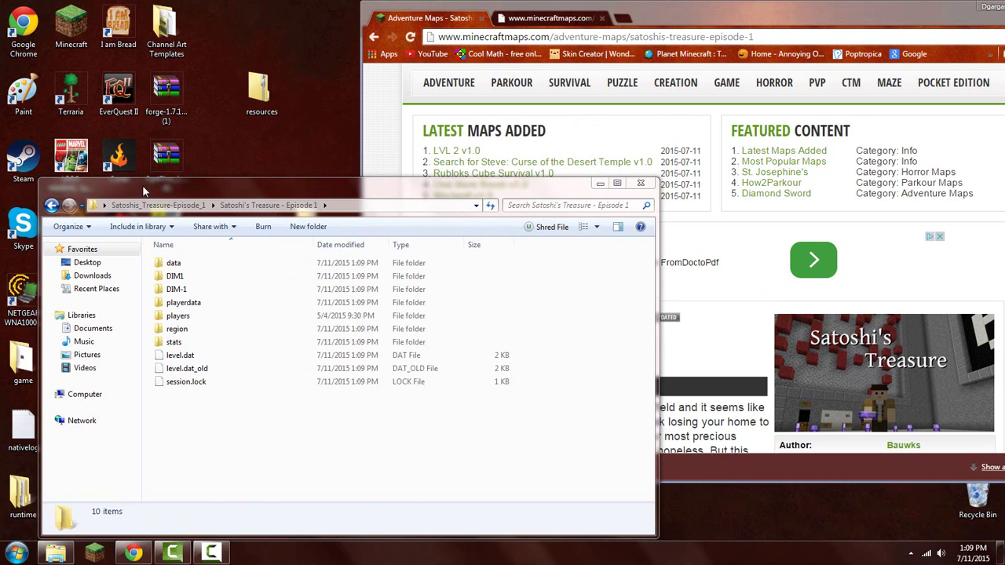
Move the Satoshi's Treasure - Episode 1 folder out of the extracted folder onto the desktop and close the window
click(52, 205)
drag(191, 270, 272, 162)
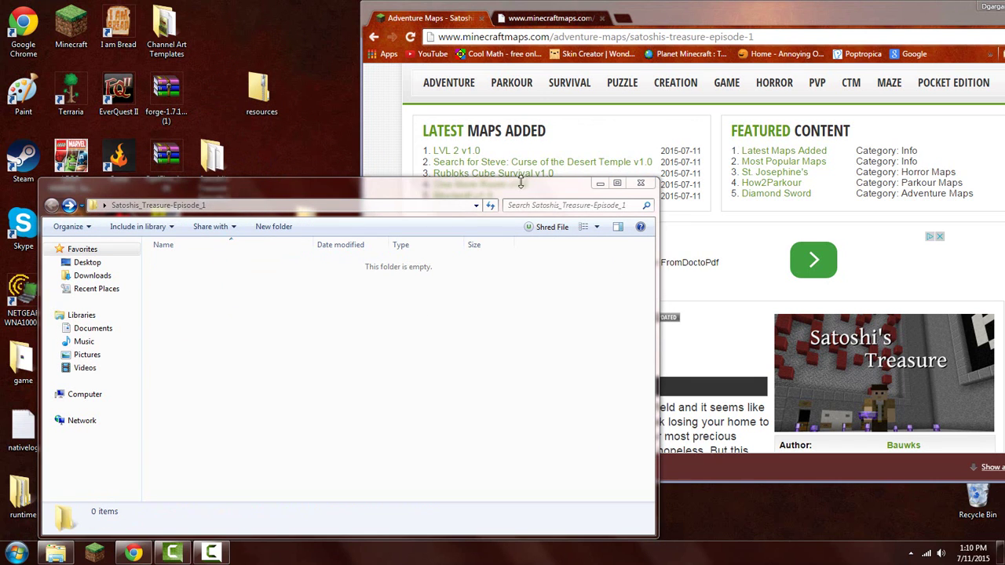
click(640, 183)
Search Windows for %appdata% and open the Roaming folder
click(19, 548)
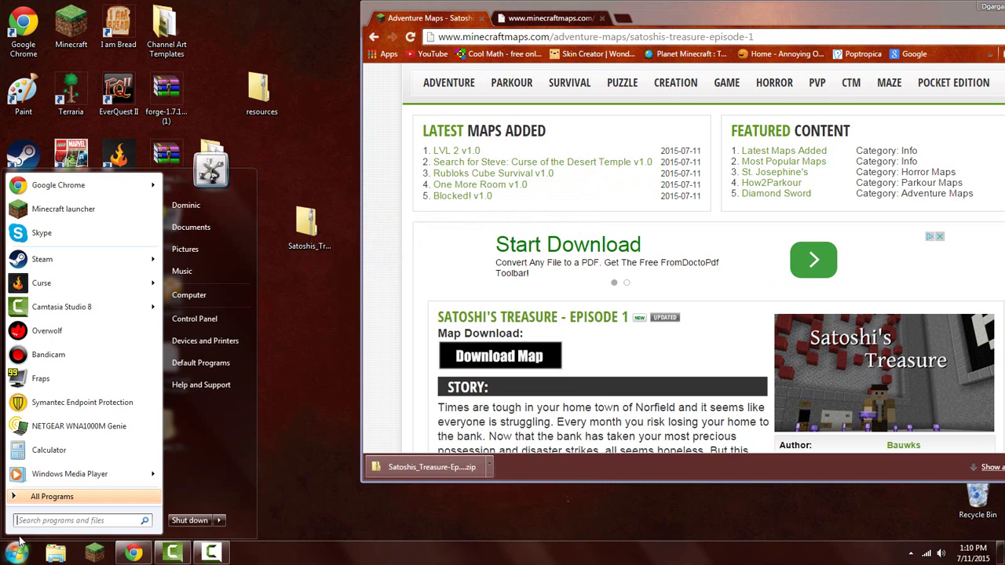
click(40, 520)
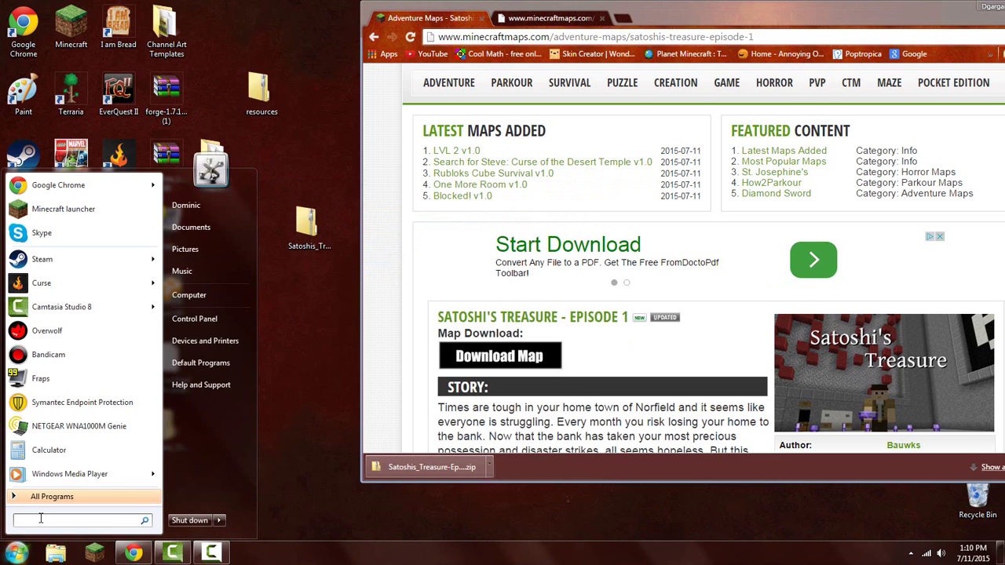
text(%app)
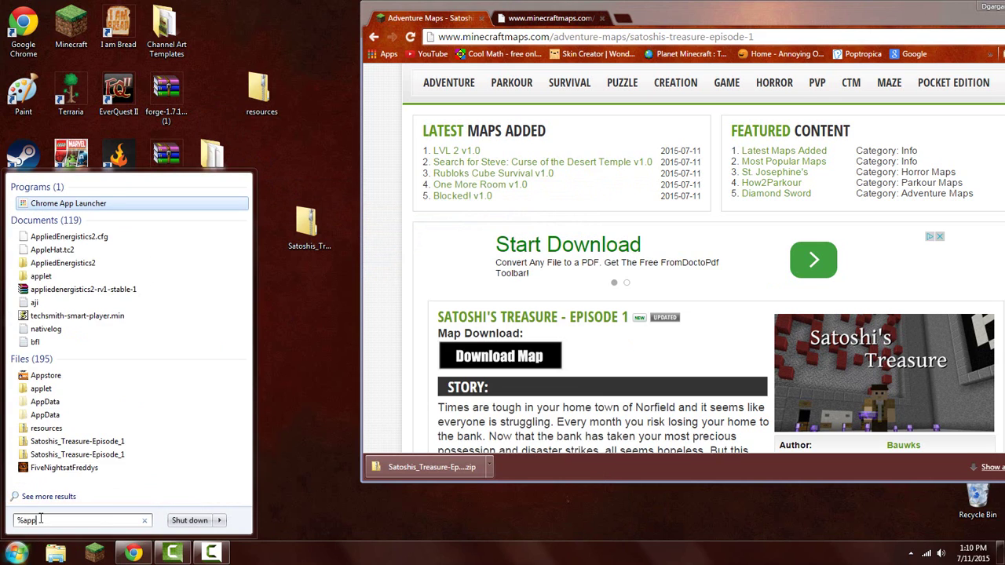
text(data)
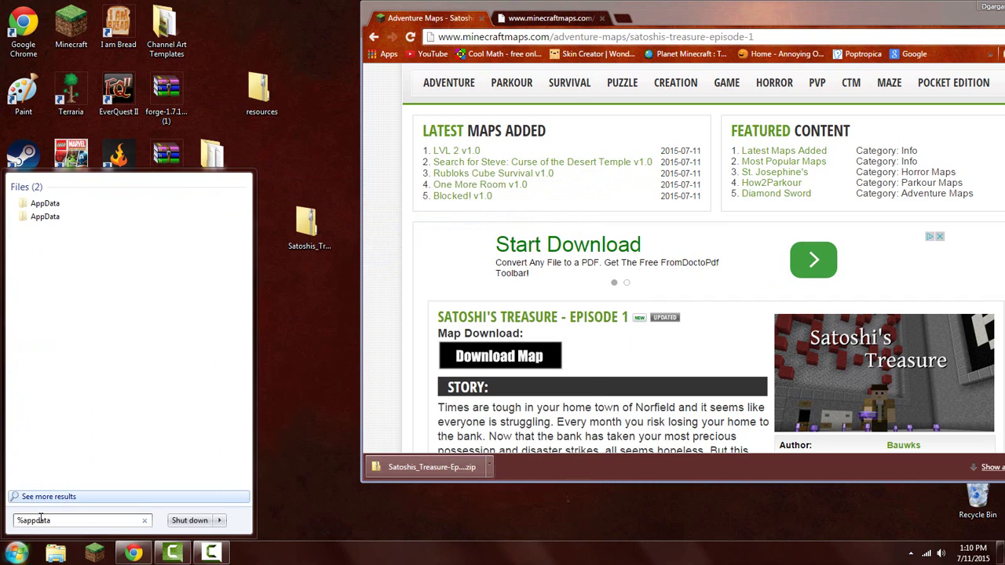
text(%)
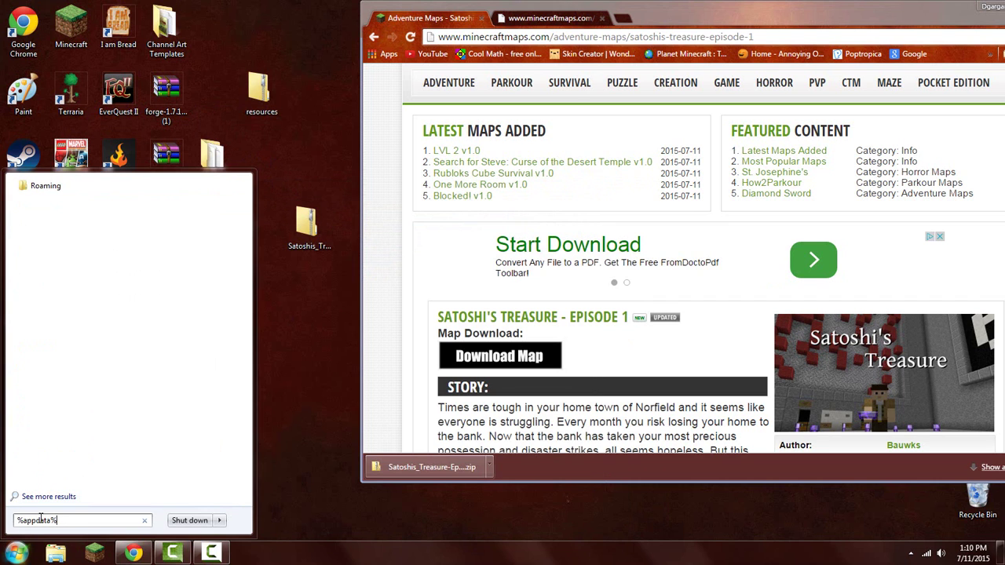
click(35, 189)
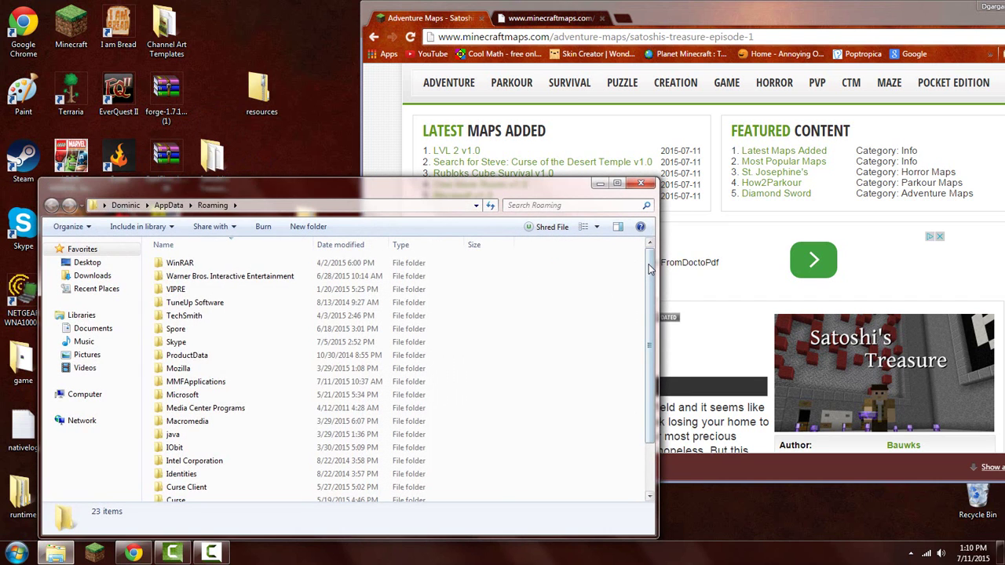
Open the saves folder inside .minecraft
drag(649, 269, 649, 312)
click(163, 498)
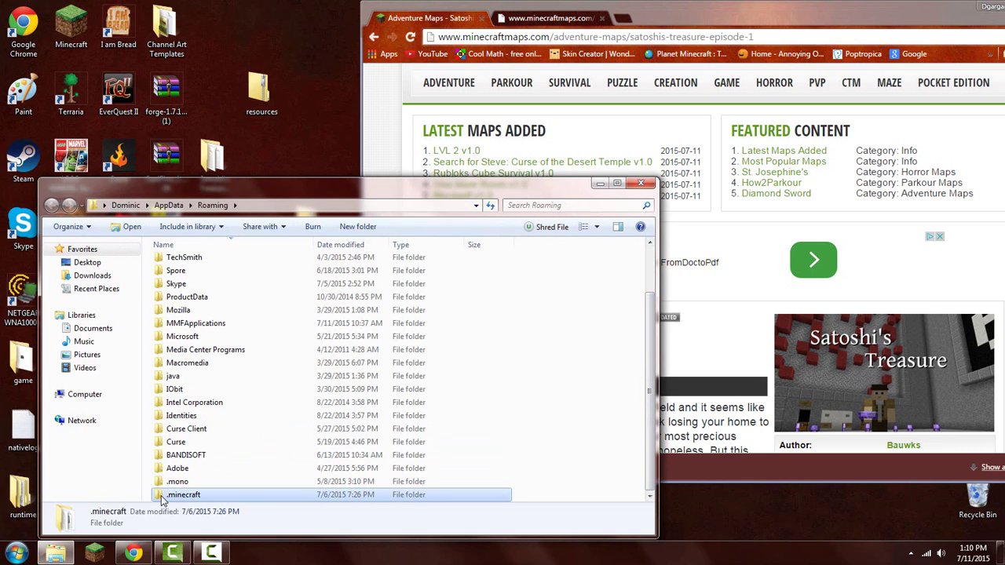
double_click(163, 498)
double_click(180, 376)
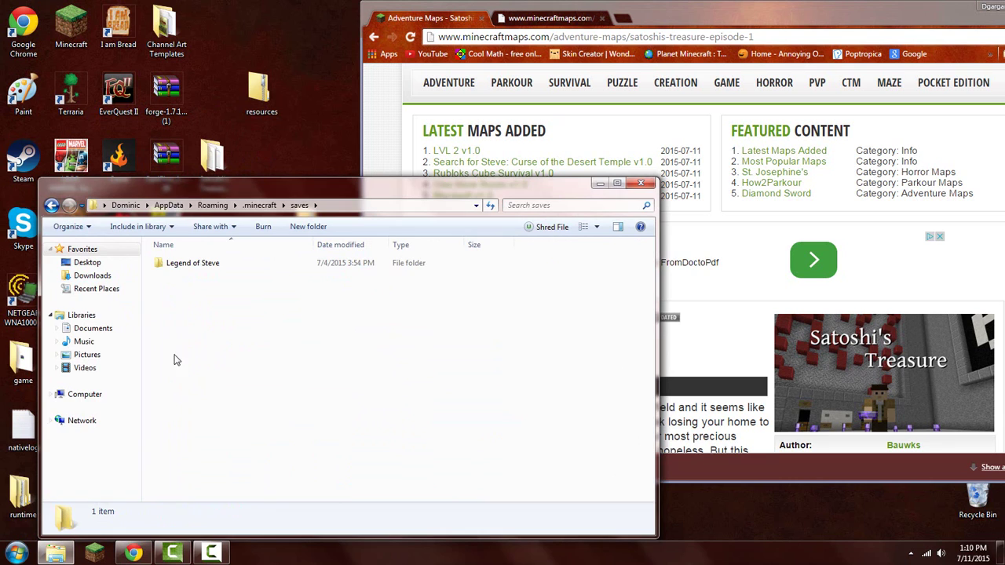
Move the Satoshi's Treasure - Episode 1 folder from the desktop into the Minecraft saves folder
drag(272, 199, 485, 214)
drag(212, 159, 451, 341)
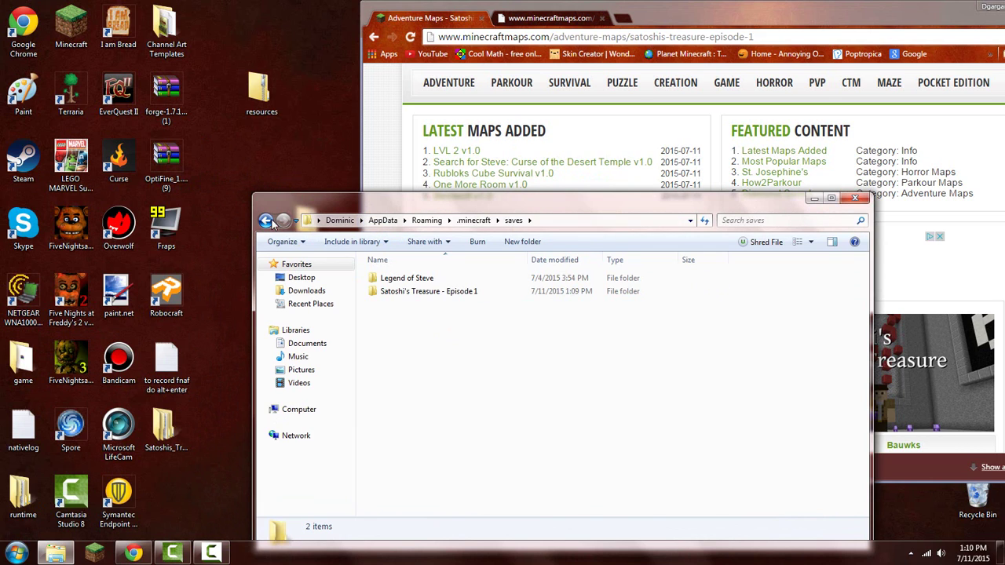
Return to the .minecraft folder and extract the resources zip file to the desktop
click(265, 221)
right_click(253, 100)
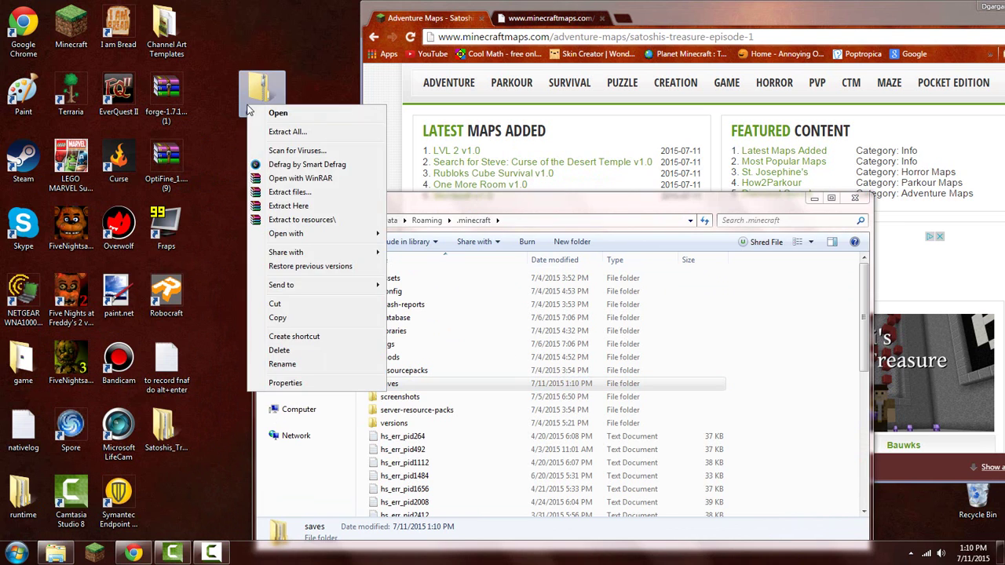
click(287, 131)
click(621, 394)
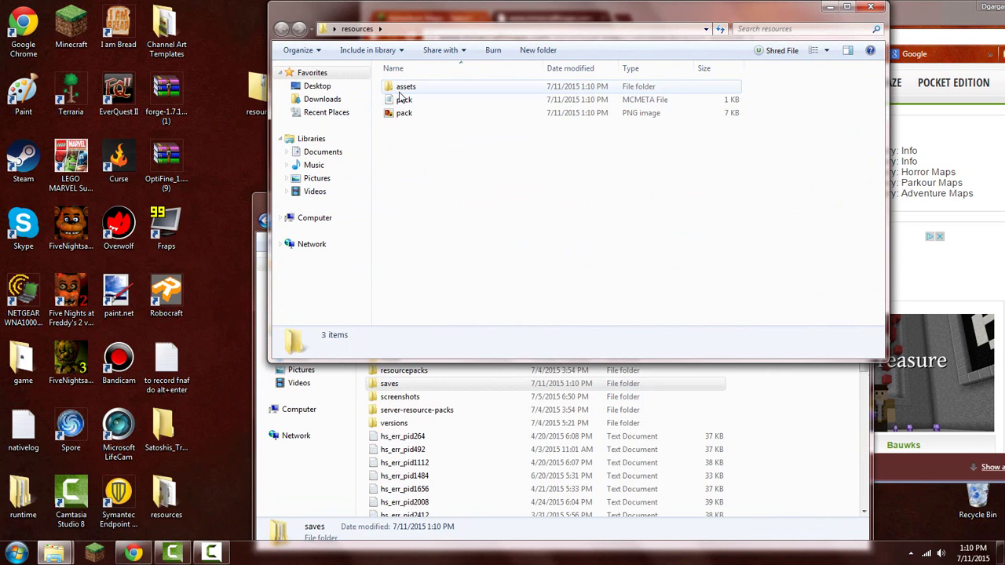
Examine the contents of the extracted resources folder, including assets and its minecraft subfolder, and close that window
double_click(404, 87)
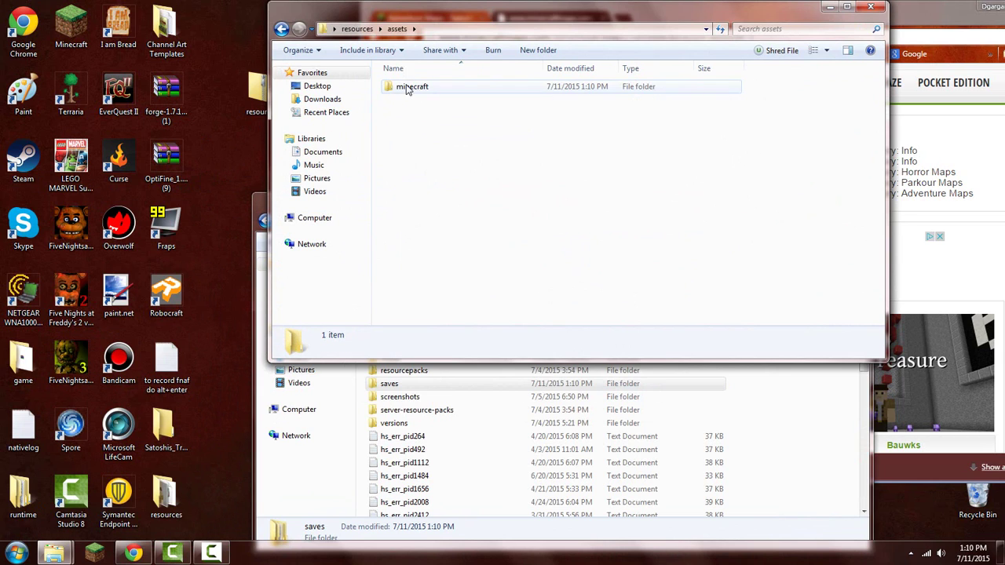
double_click(402, 86)
click(281, 29)
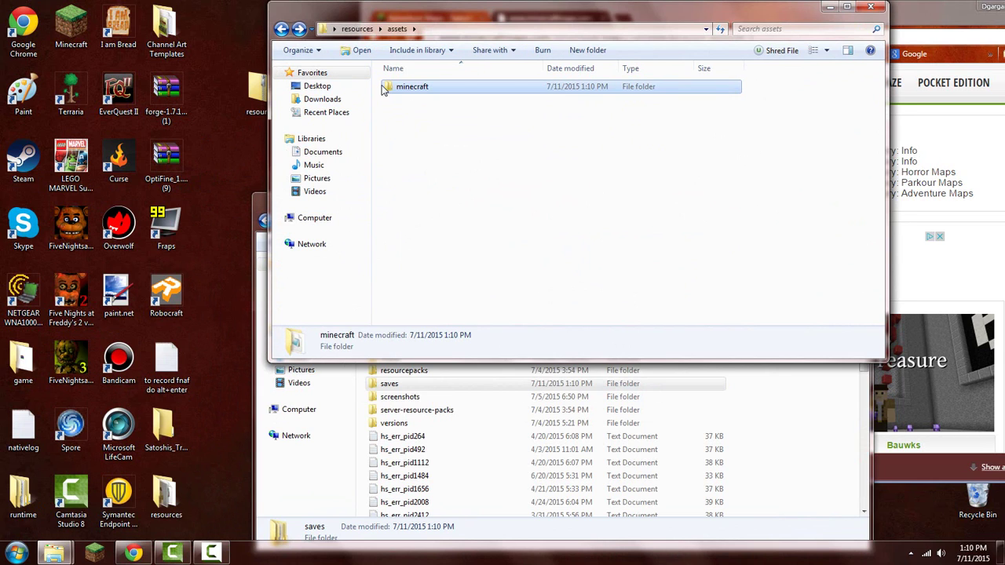
click(281, 29)
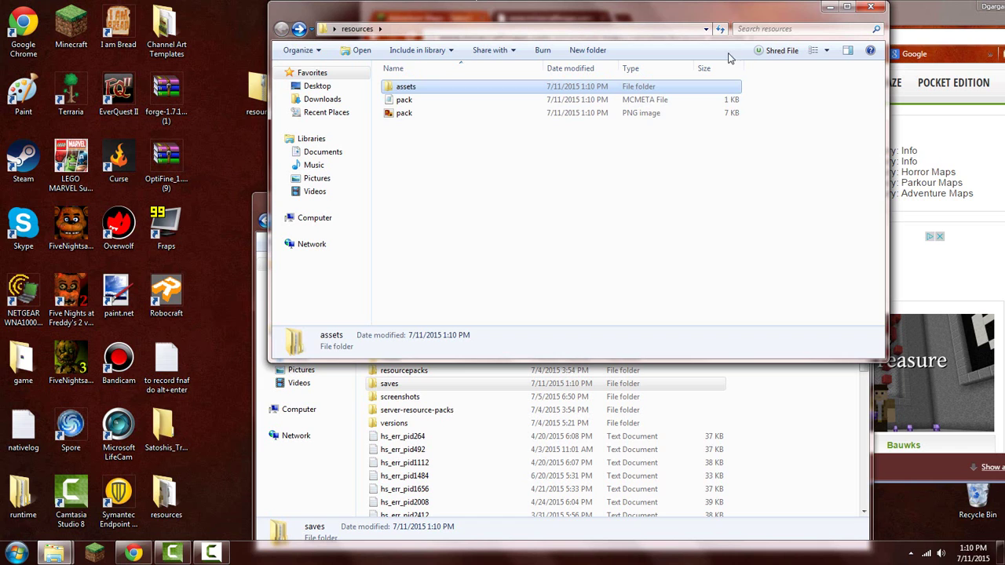
click(869, 8)
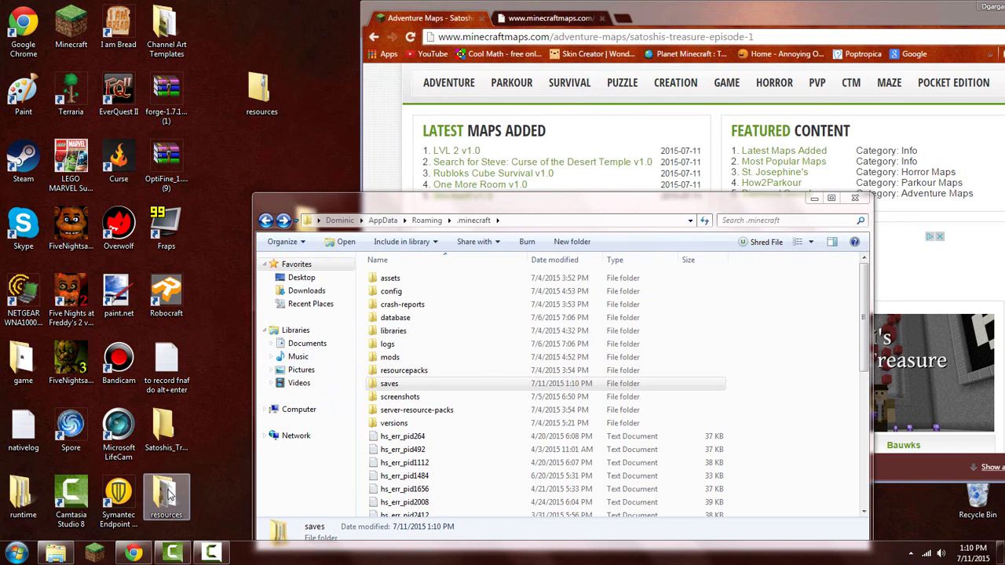
Move the extracted resources folder from the desktop into .minecraft's resourcepacks folder and close the window
click(405, 388)
double_click(404, 370)
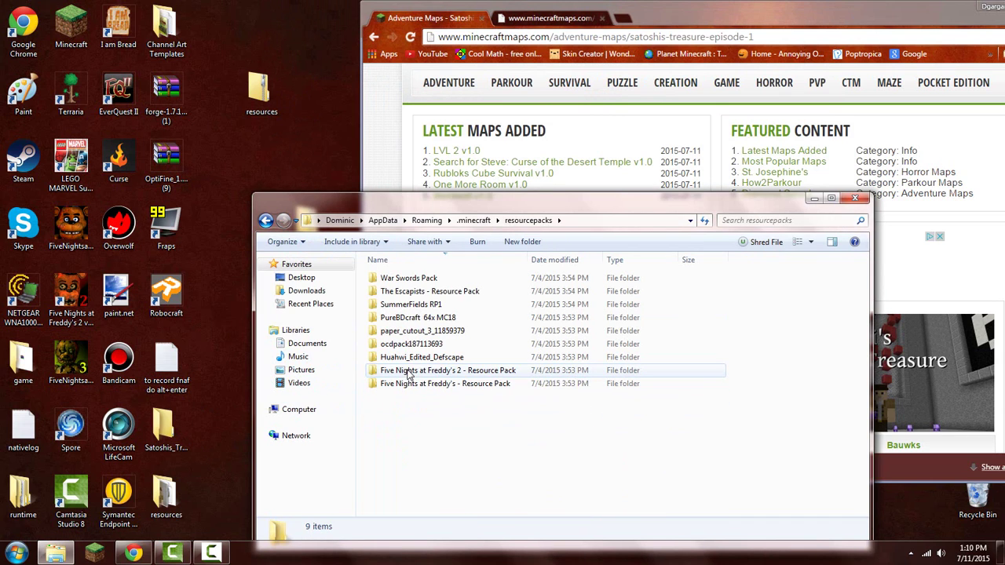
click(167, 496)
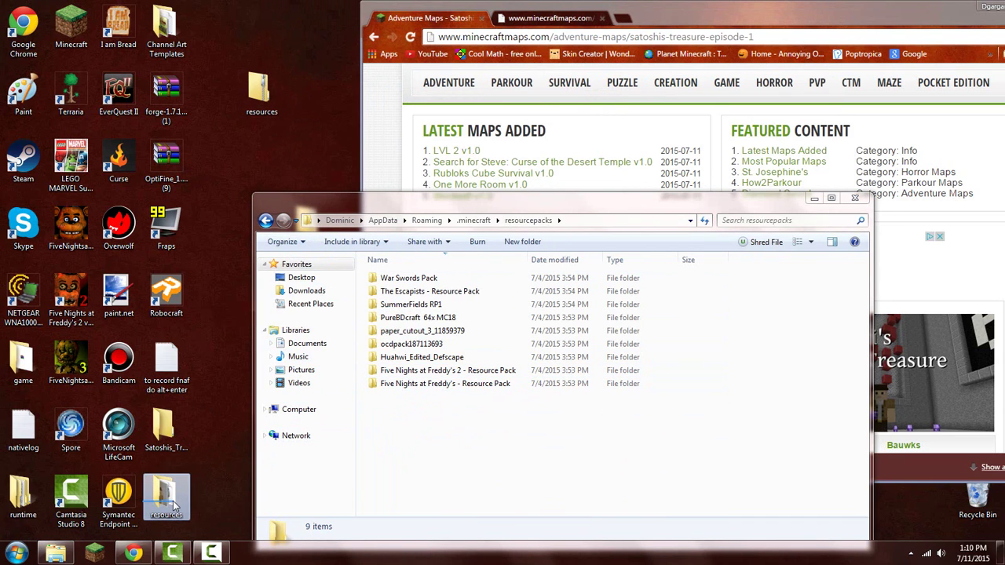
drag(179, 500, 396, 460)
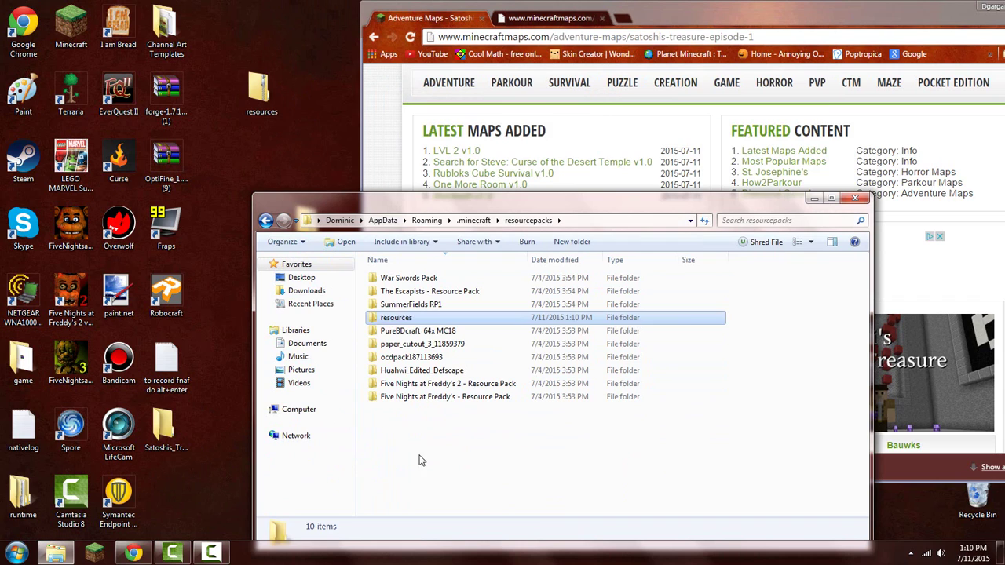
click(854, 197)
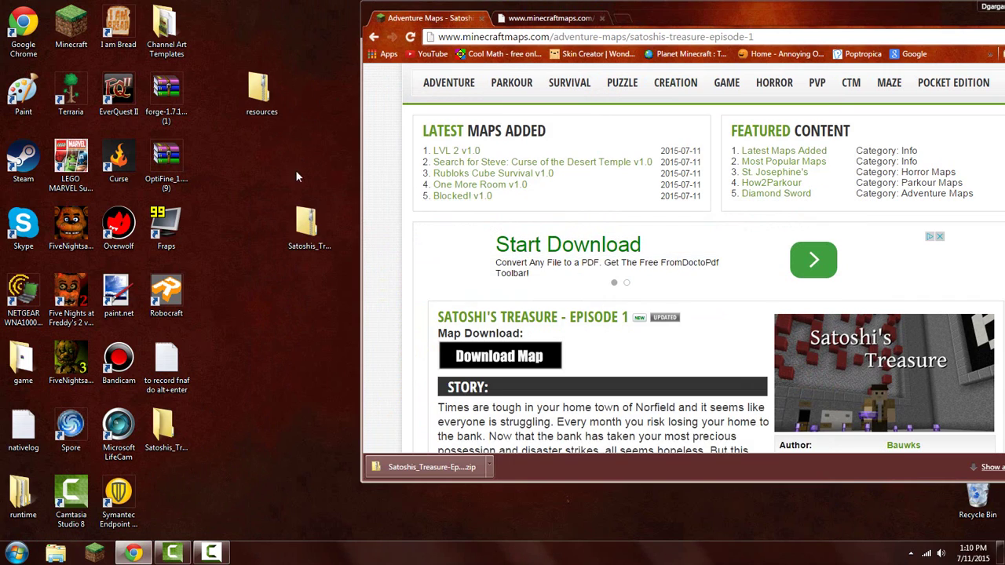
Minimize the browser and set the Minecraft launcher profile to use release 1.8.7
drag(773, 29, 681, 100)
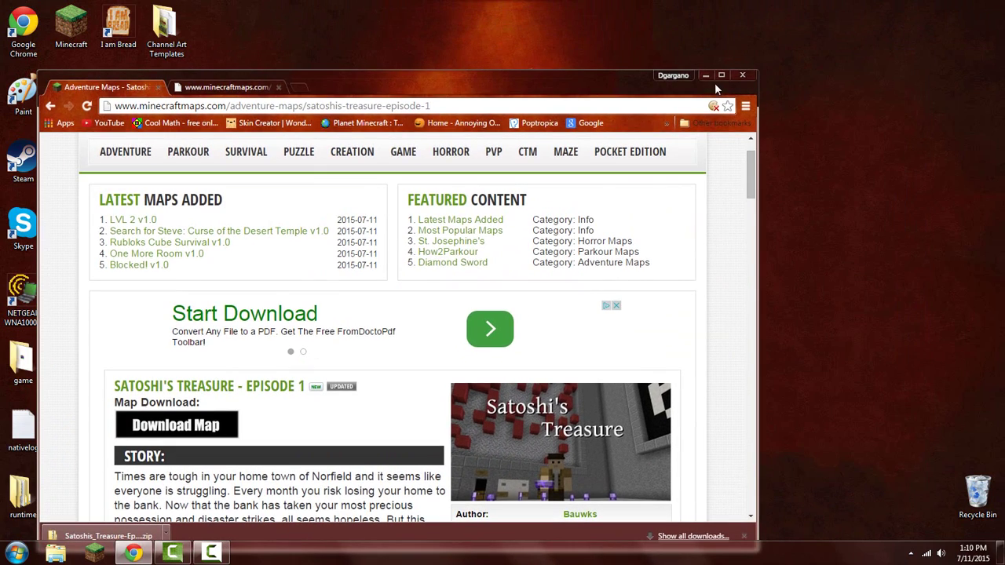
click(706, 77)
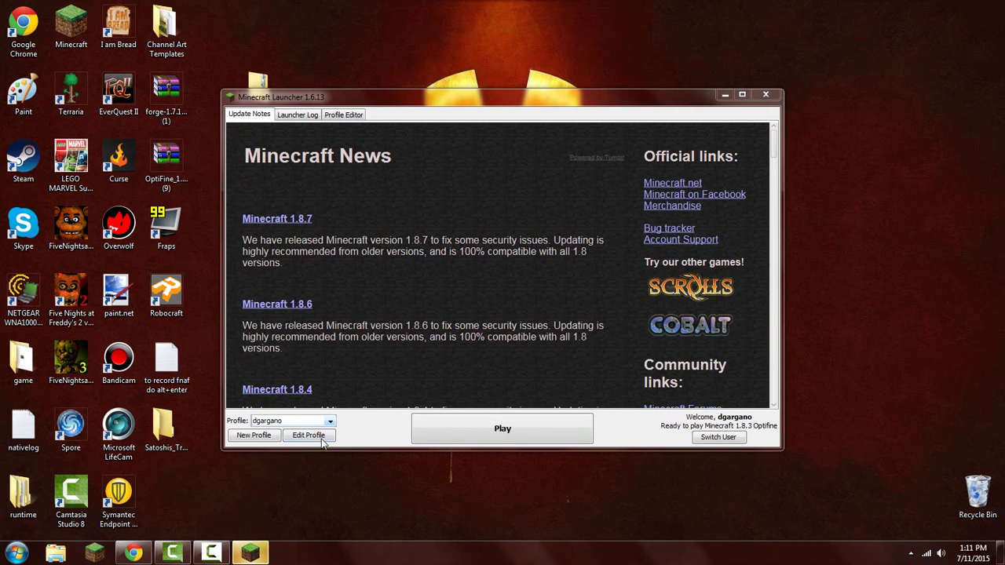
click(309, 438)
click(437, 323)
scroll(416, 353, up, 3)
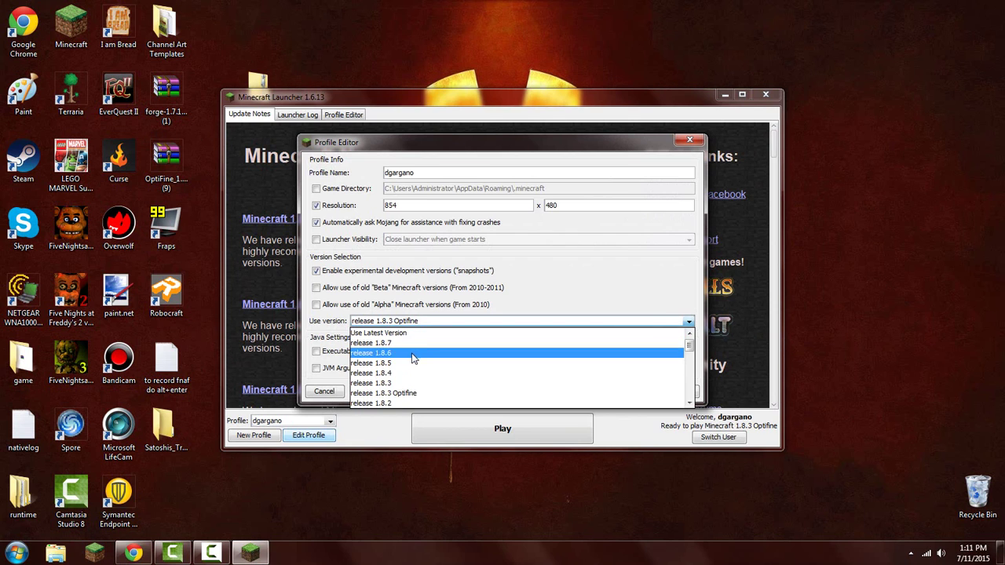
click(377, 343)
click(680, 391)
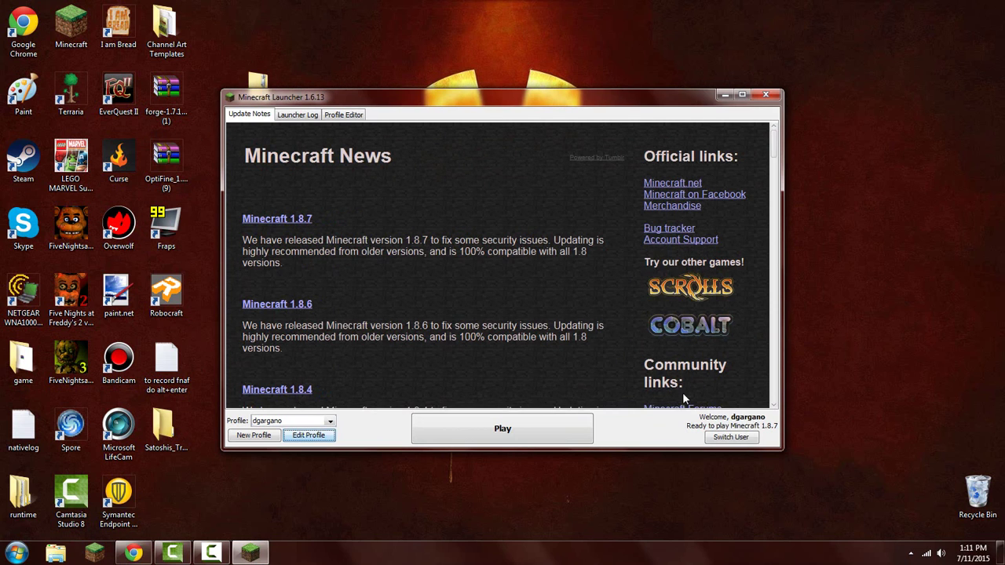
Start Minecraft in a maximized window and enter the Satoshi's Treasure singleplayer world to look around the starting room
click(530, 440)
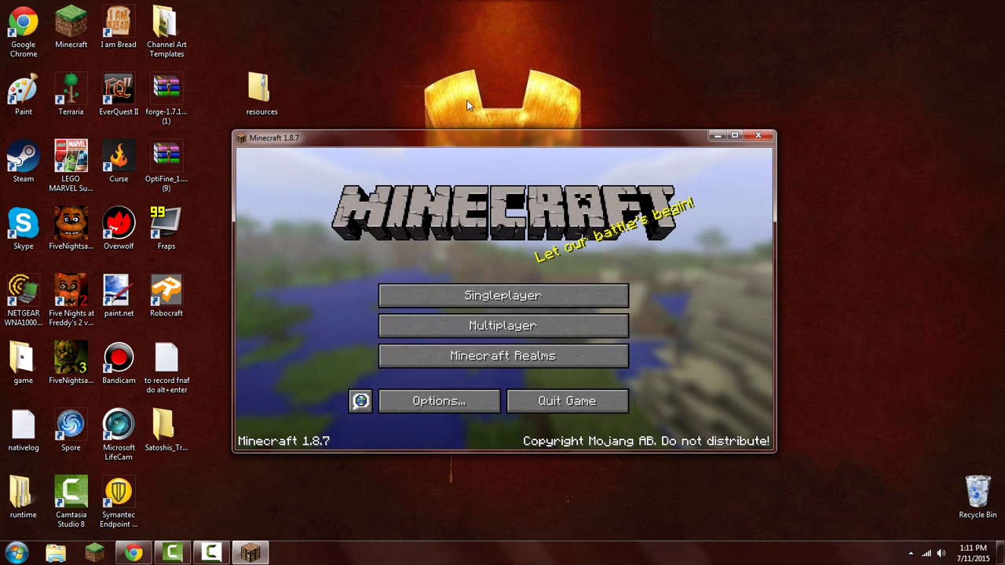
click(734, 138)
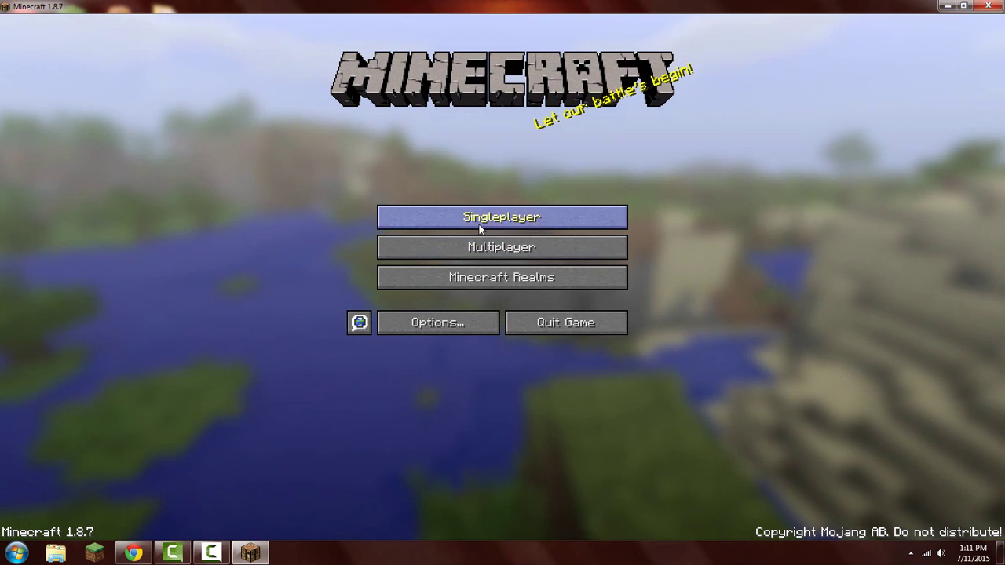
click(478, 225)
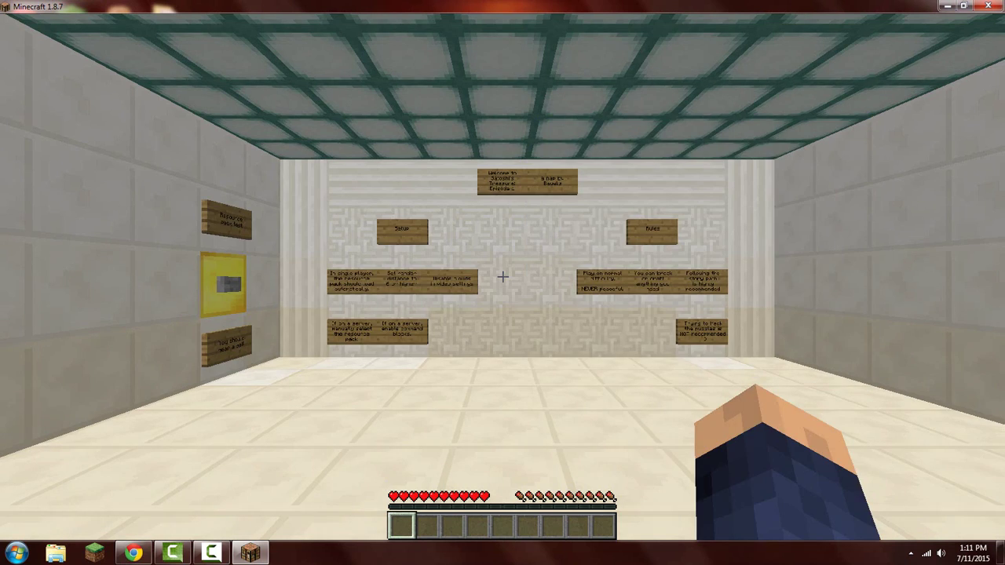
key(w)
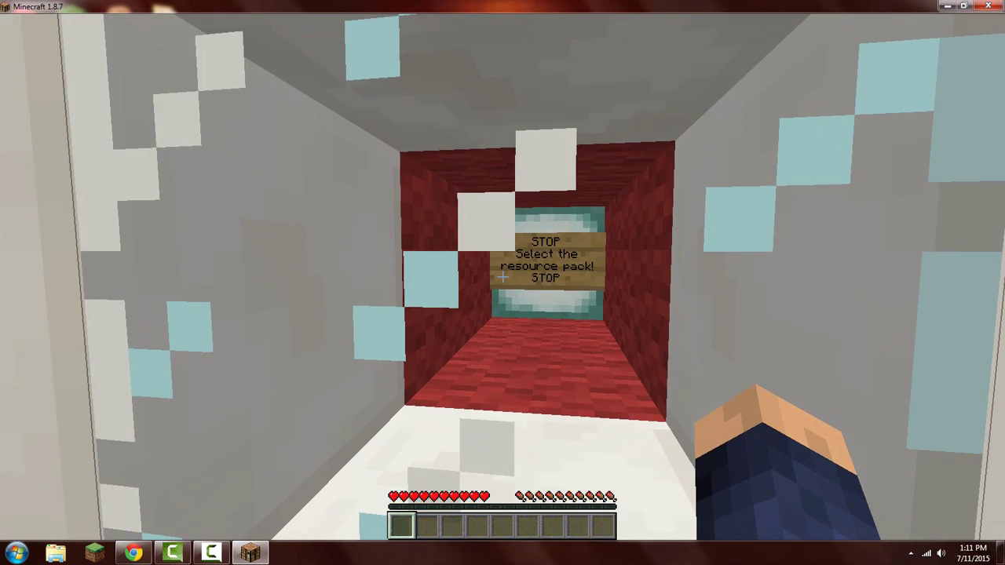
key(s)
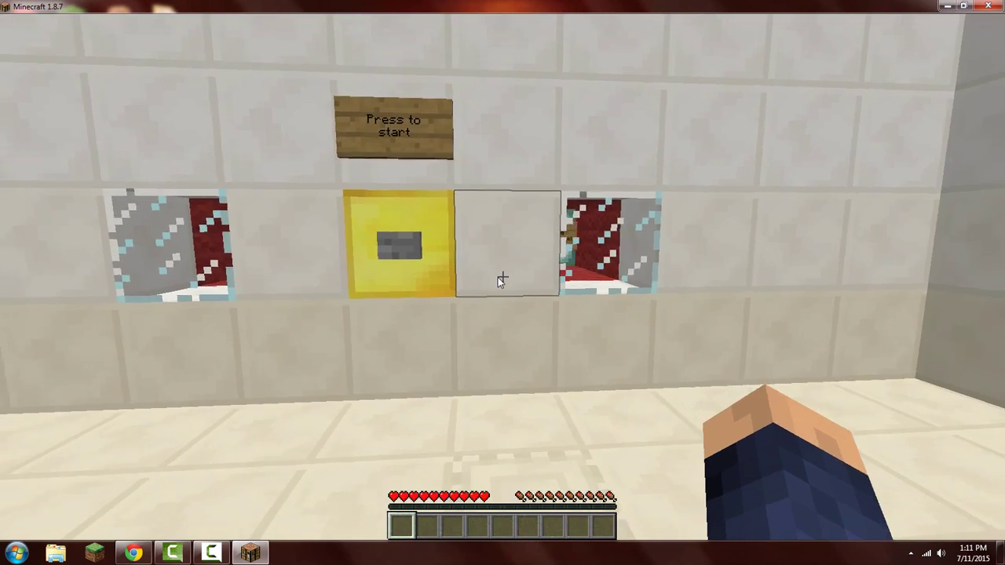
Activate the resources pack for Satoshi's Treasure Episode 1 in the game options and return to the world
key(Escape)
click(410, 260)
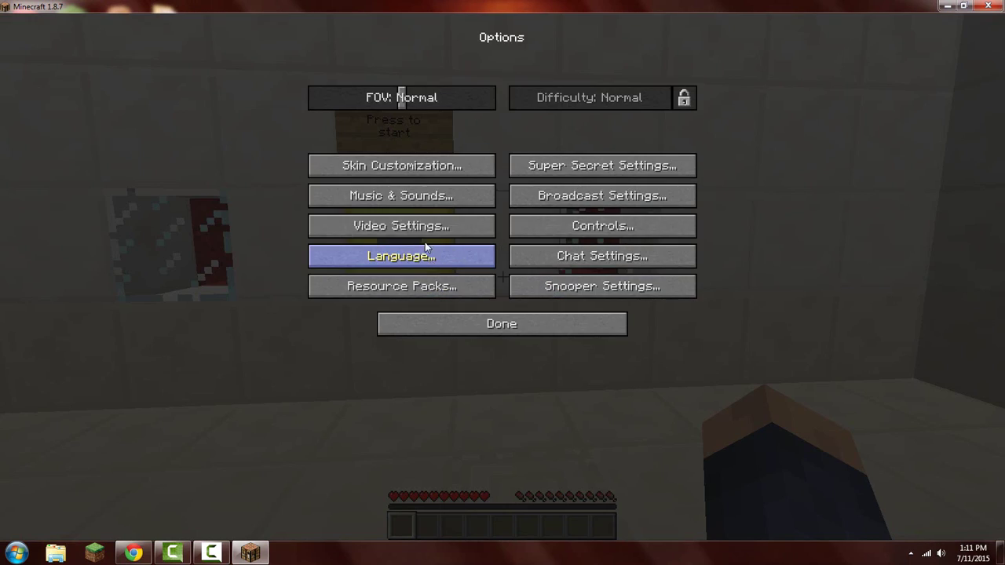
click(396, 232)
click(416, 522)
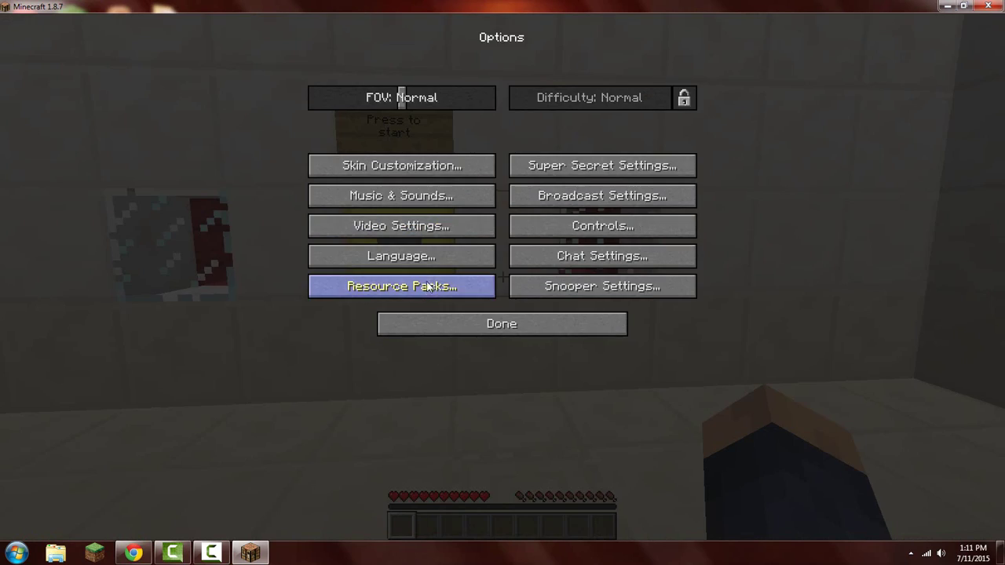
click(430, 290)
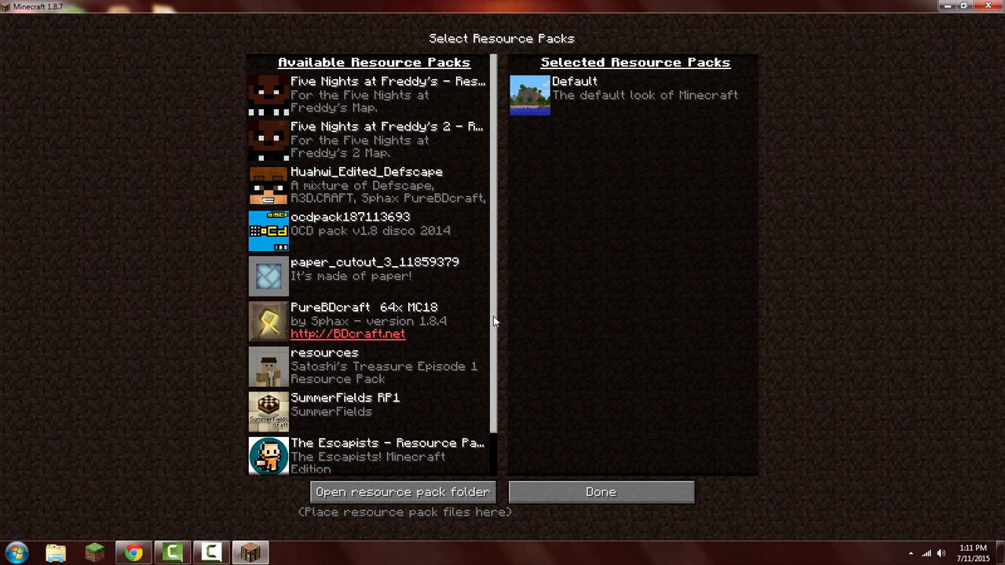
scroll(298, 370, down, 2)
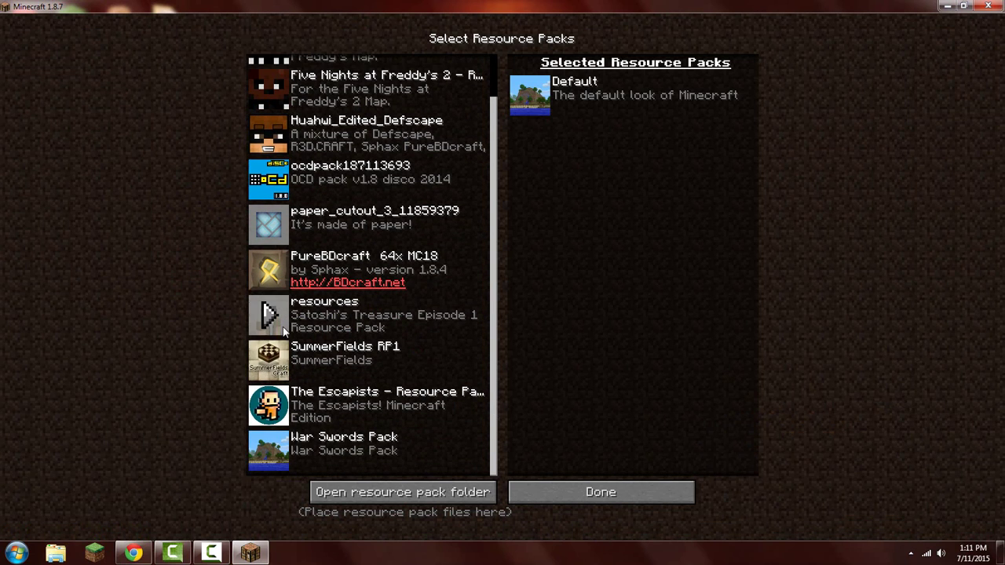
click(283, 326)
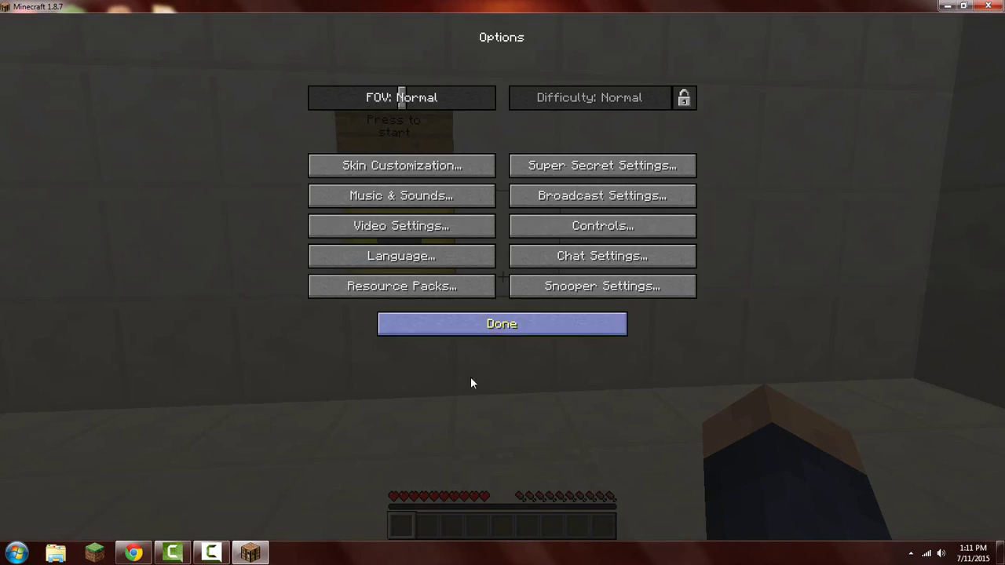
click(501, 330)
click(505, 168)
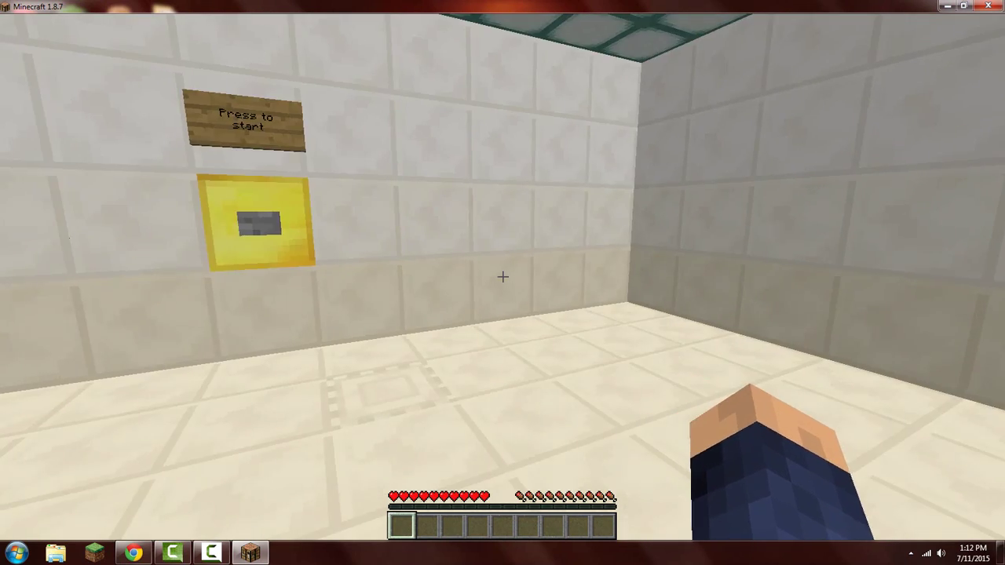
Walk across the starting room to the resource pack test button beside the Setup signs and step back
key(w)
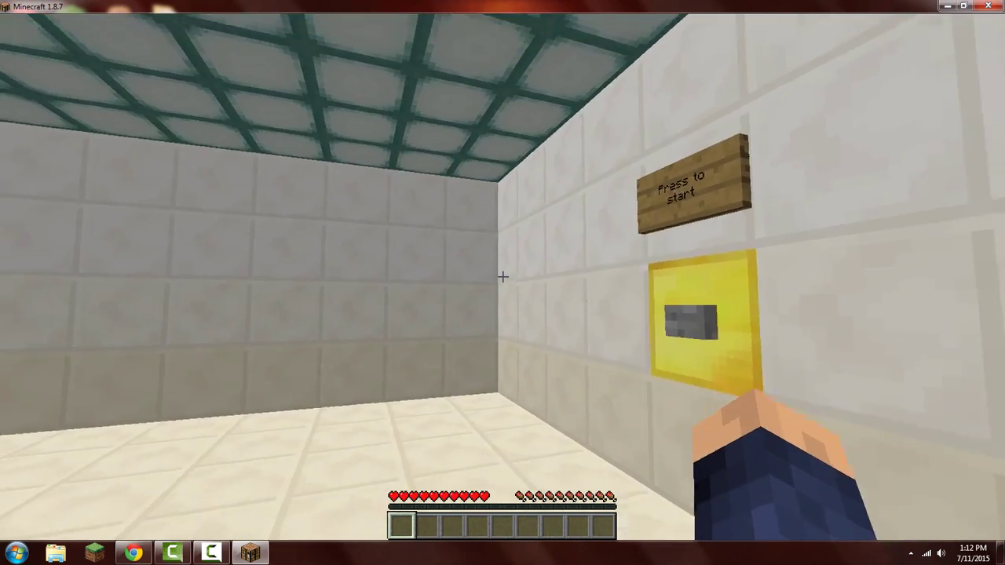
key(w)
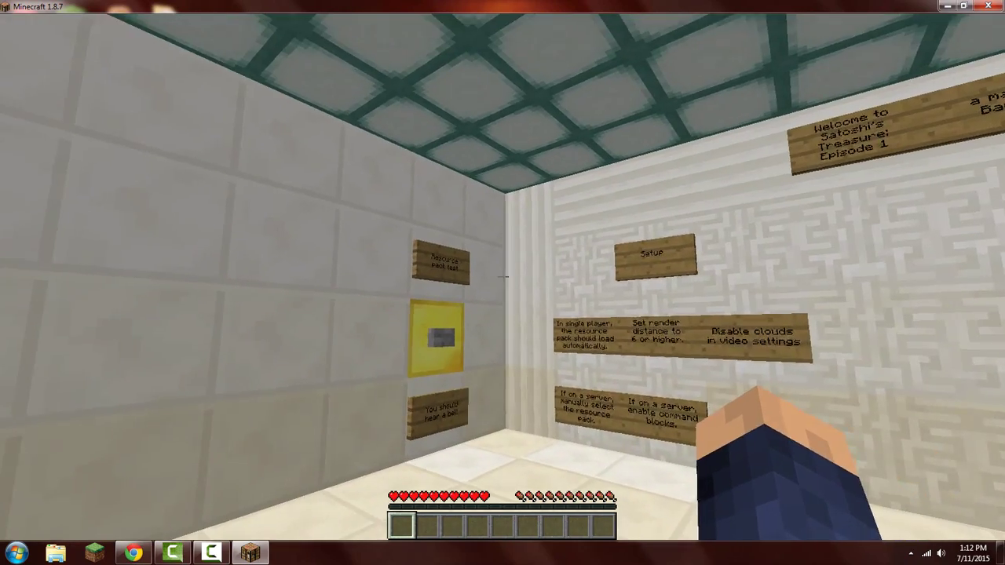
key(w)
key(w)
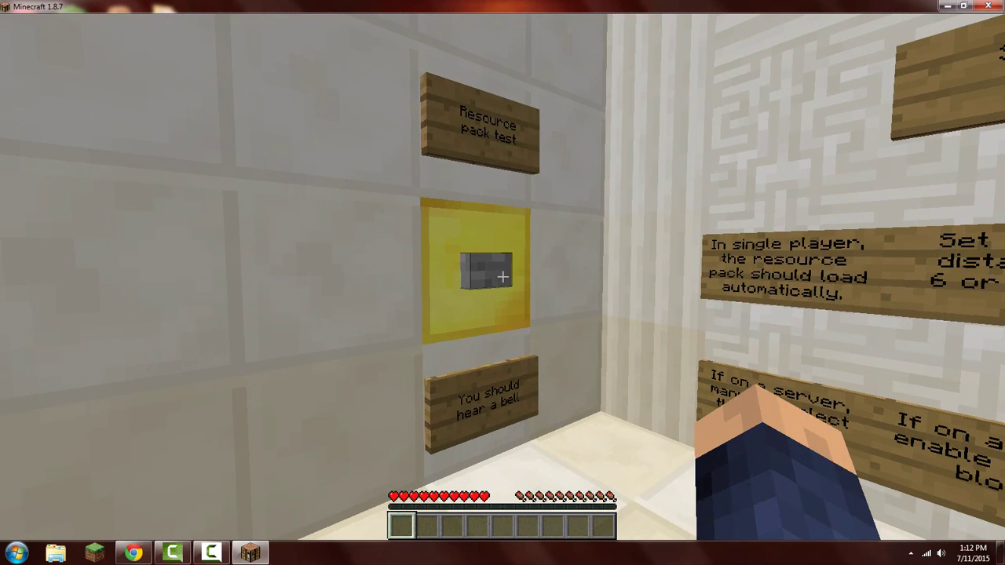
key(s)
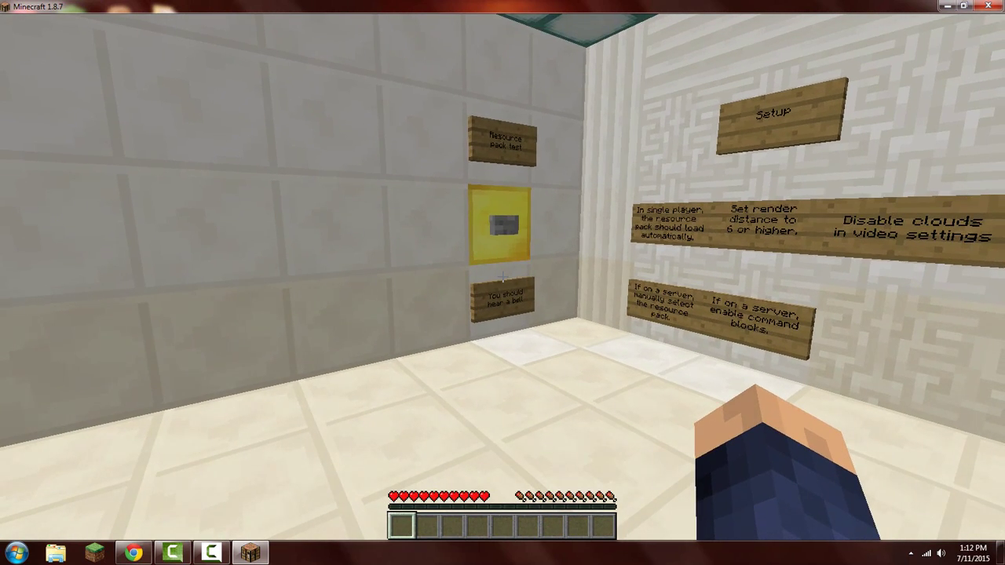